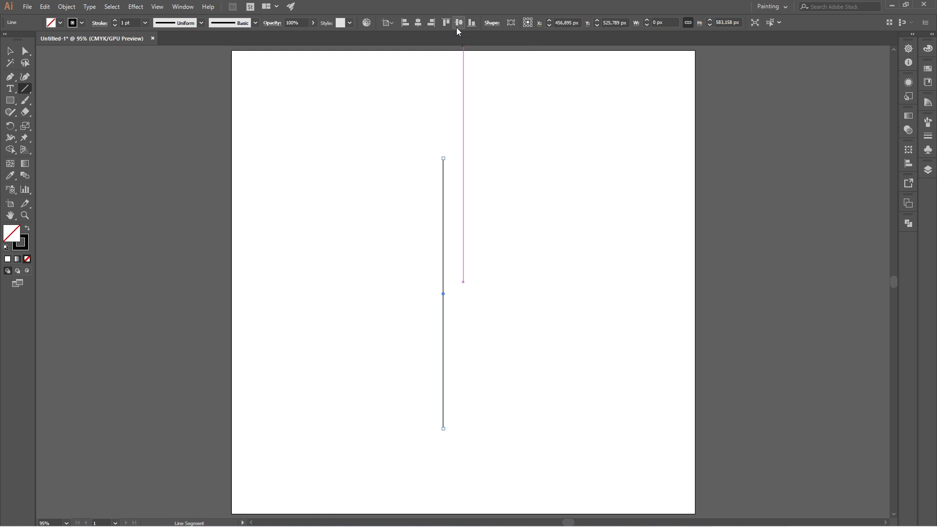
Centre the vertical line horizontally on the artboard and set its stroke weight to 0.5 pt
click(417, 28)
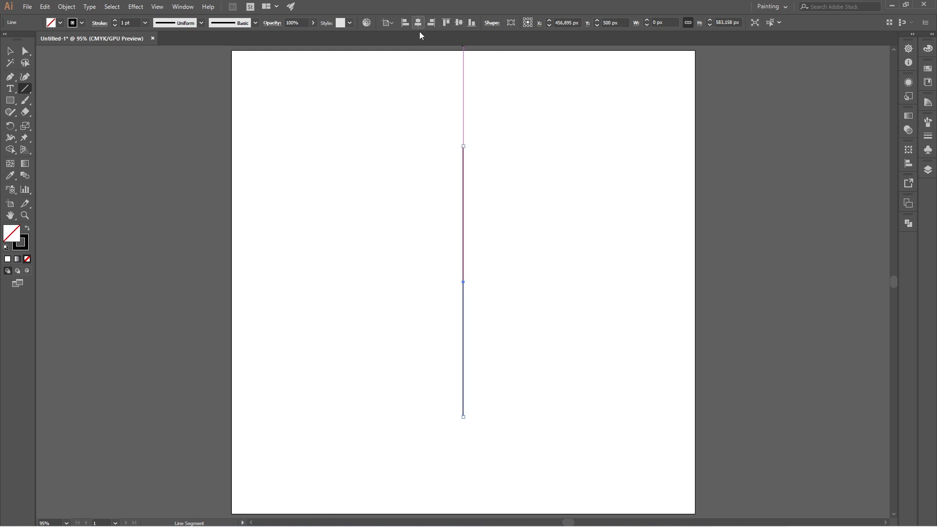
click(148, 22)
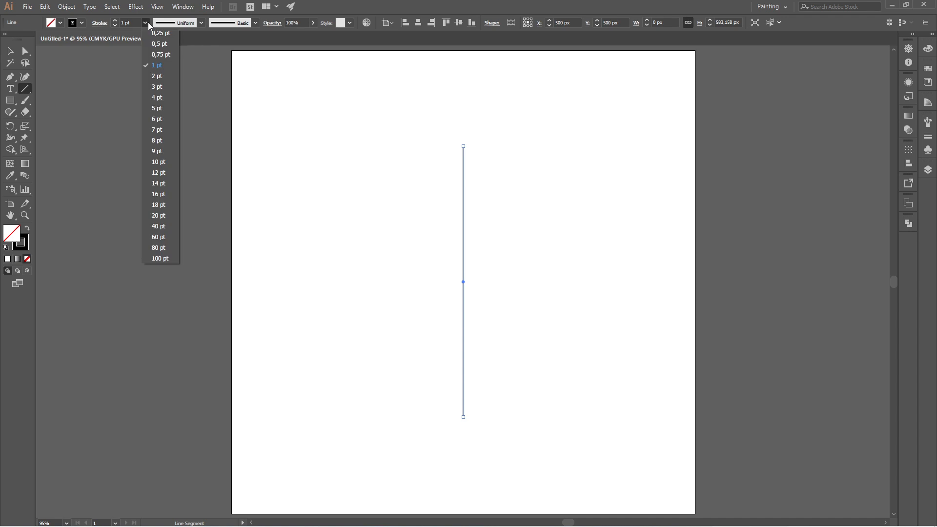
click(171, 46)
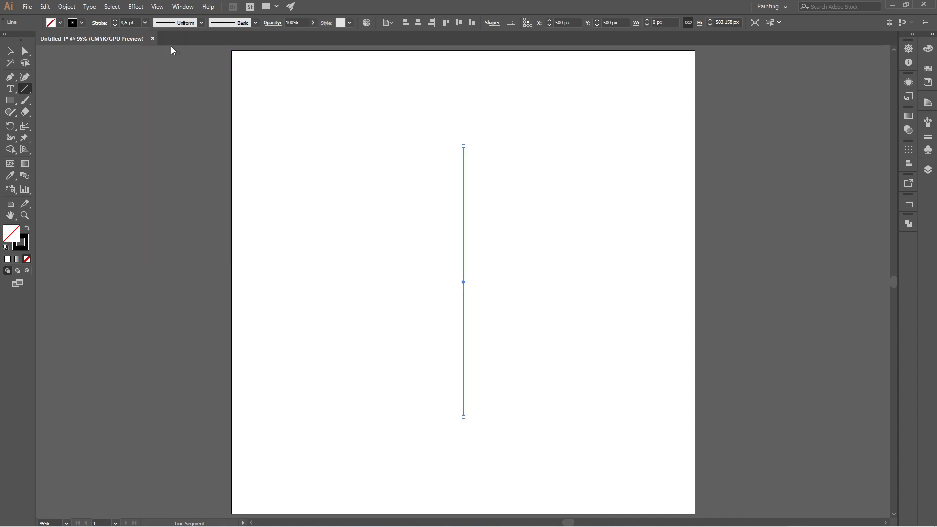
Copy the vertical line, paste it in front, and set the copy's X position to 515 px
click(46, 7)
click(85, 63)
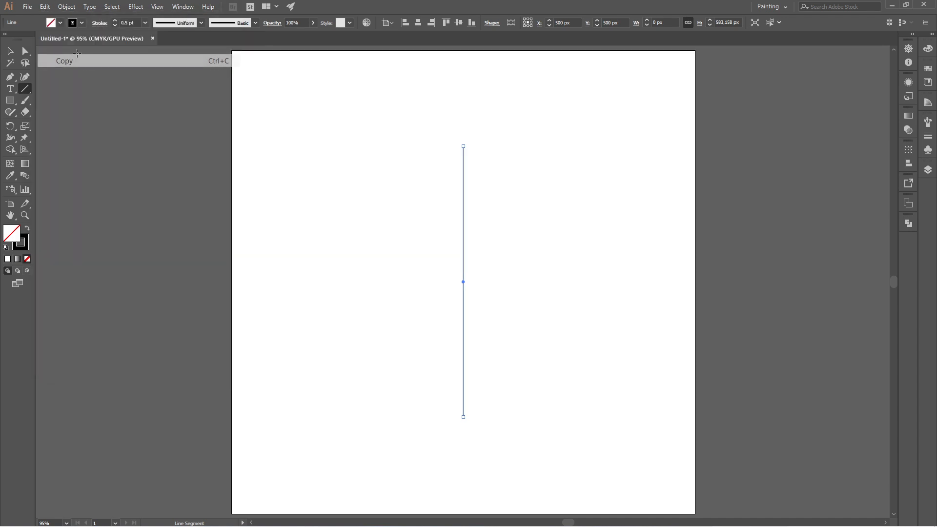
click(46, 9)
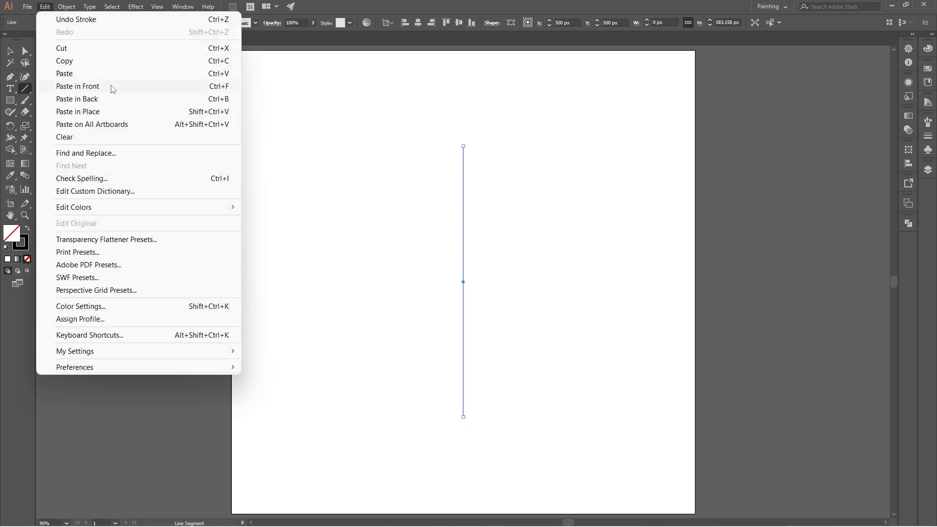
click(113, 88)
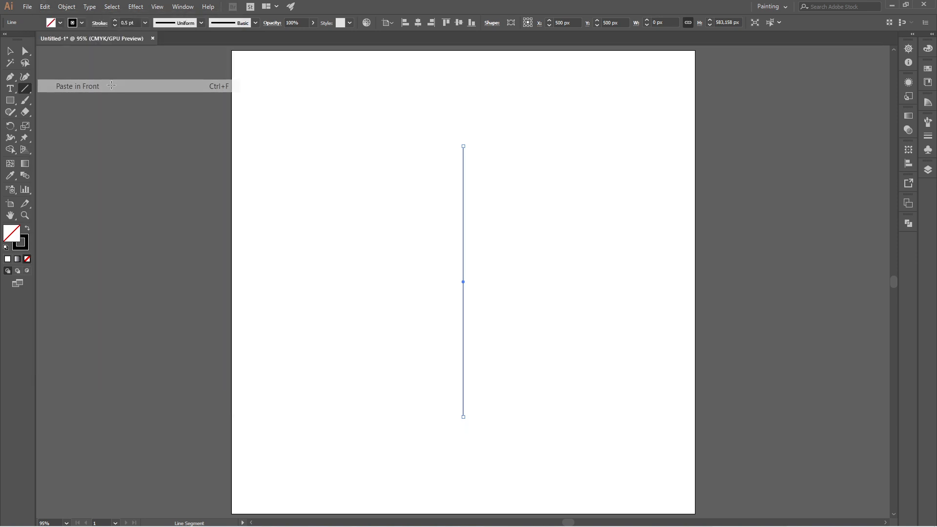
click(563, 22)
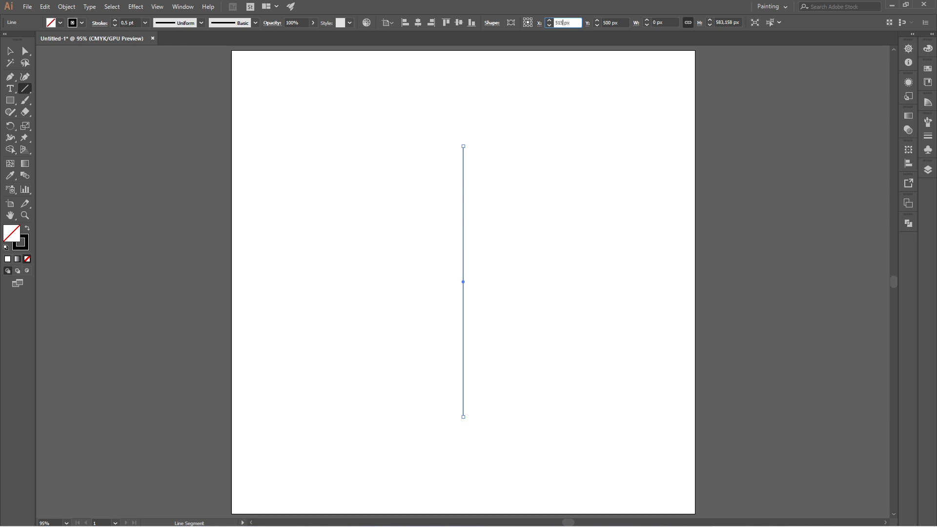
key(Return)
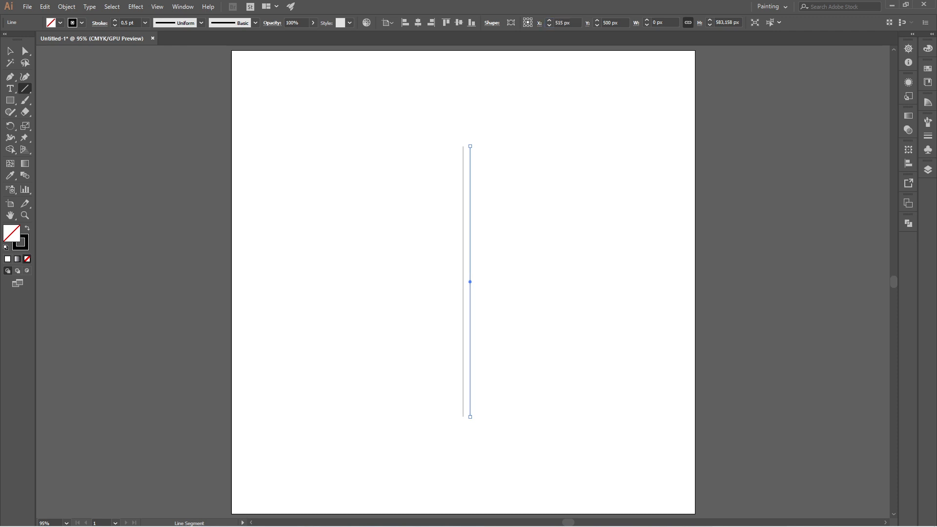
Duplicate the original centre line onto the line at X 515 px and repeat the transformation to make seven evenly spaced lines
click(10, 51)
click(371, 150)
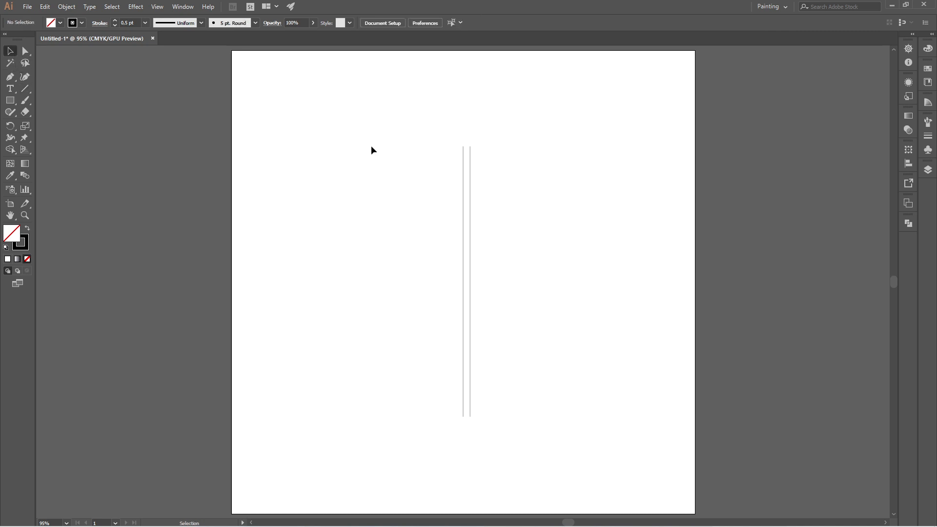
click(463, 287)
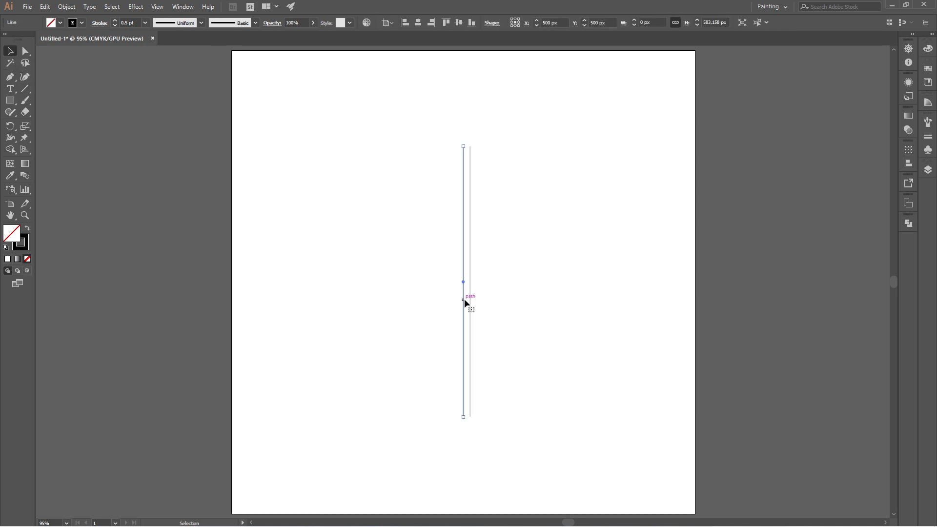
drag(464, 302, 470, 298)
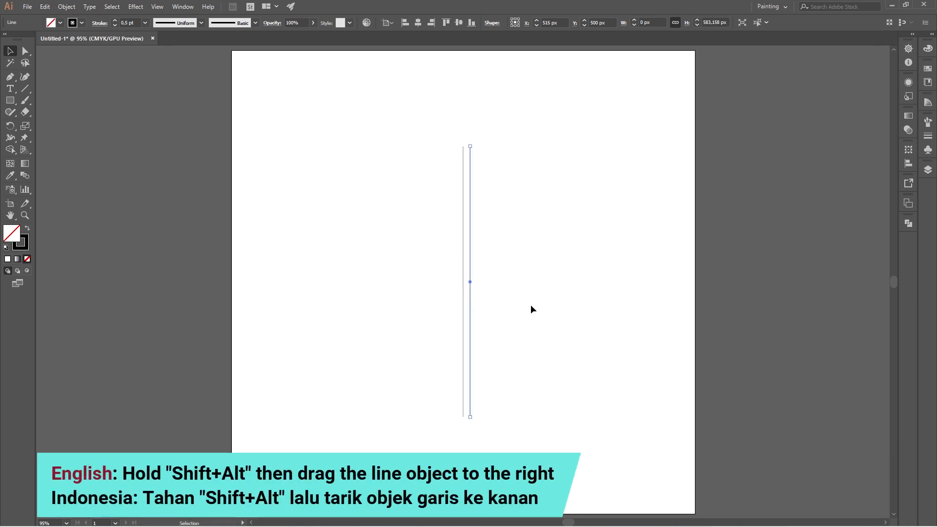
key(ctrl+d)
key(ctrl+d)
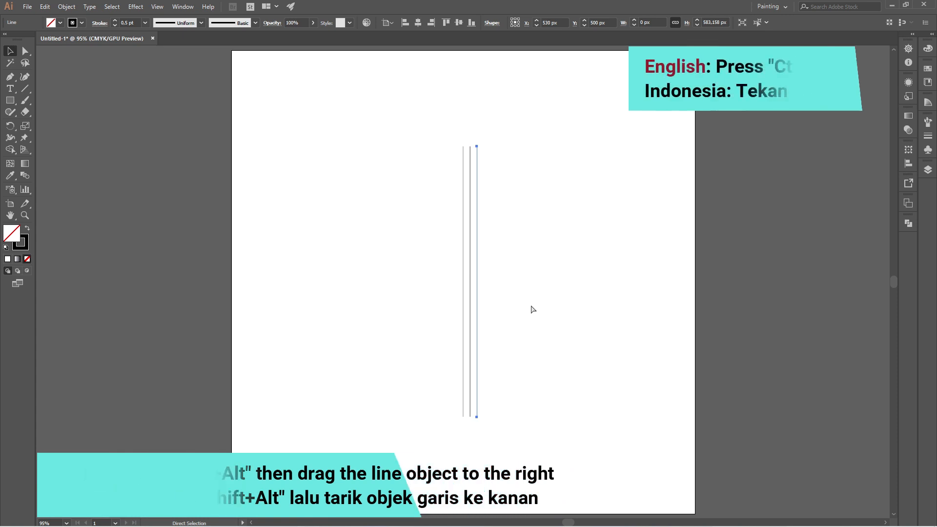
key(ctrl+d)
key(ctrl+d)
key(ctrl+d)
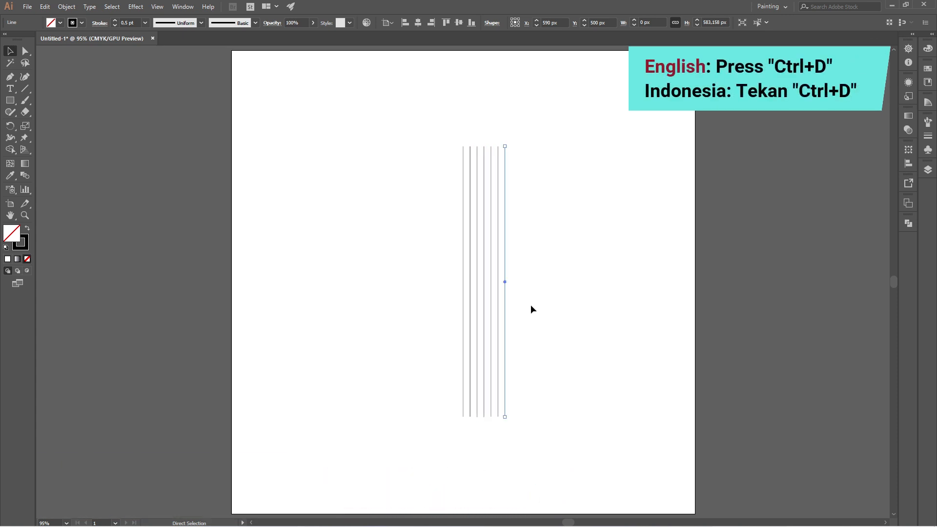
click(531, 304)
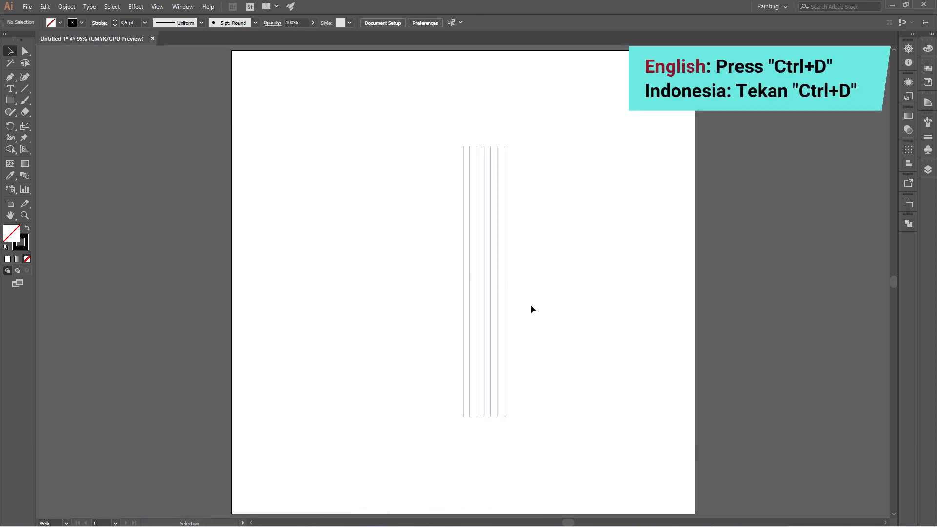
Delete the overlapping duplicate of the second line and group the seven vertical lines
click(471, 296)
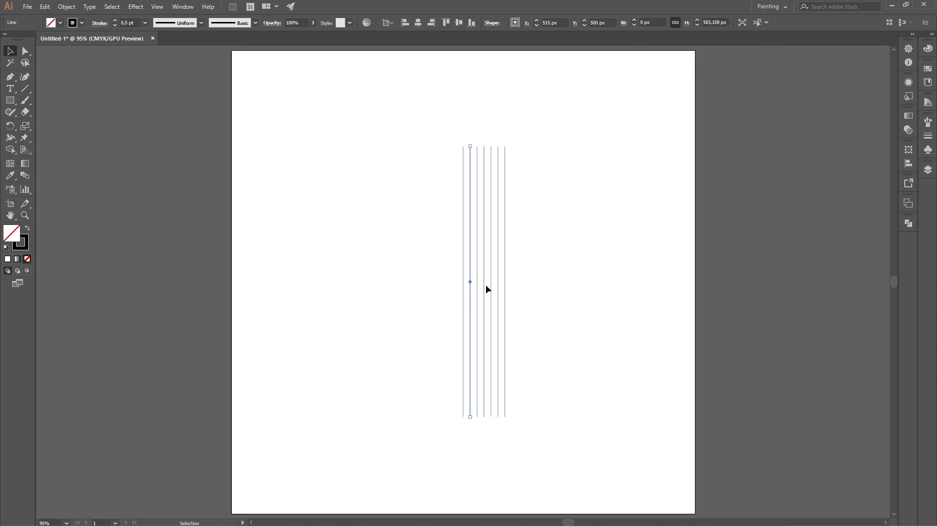
click(487, 289)
drag(425, 119, 537, 184)
right_click(505, 175)
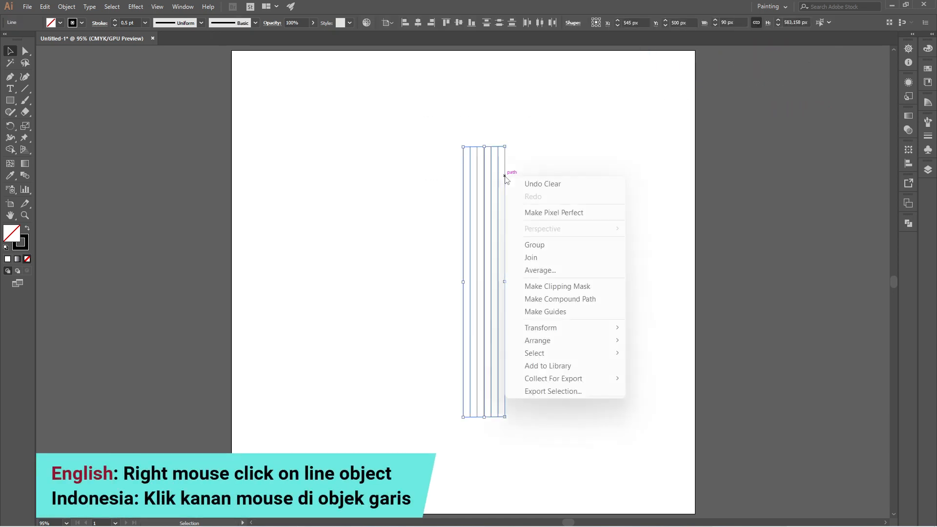
click(546, 245)
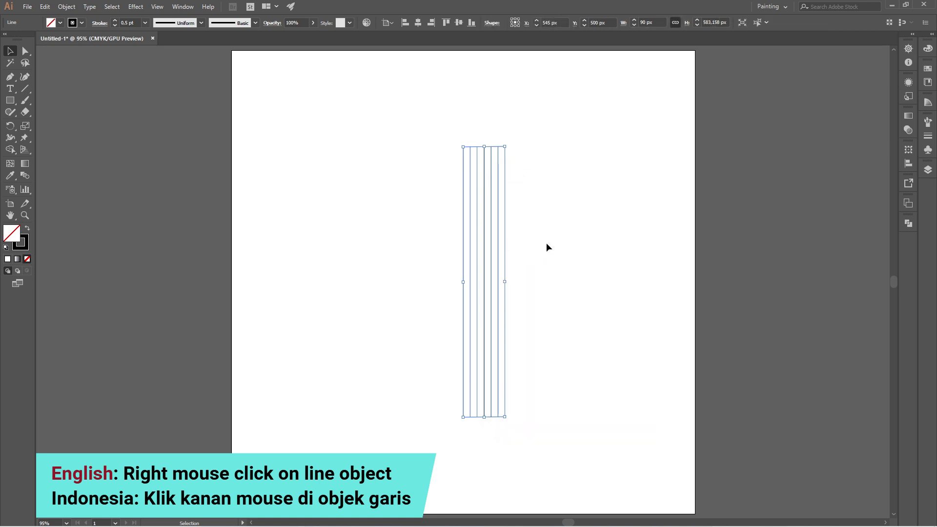
Centre the line group horizontally on the artboard and create a copy of it rotated by 60°
click(417, 23)
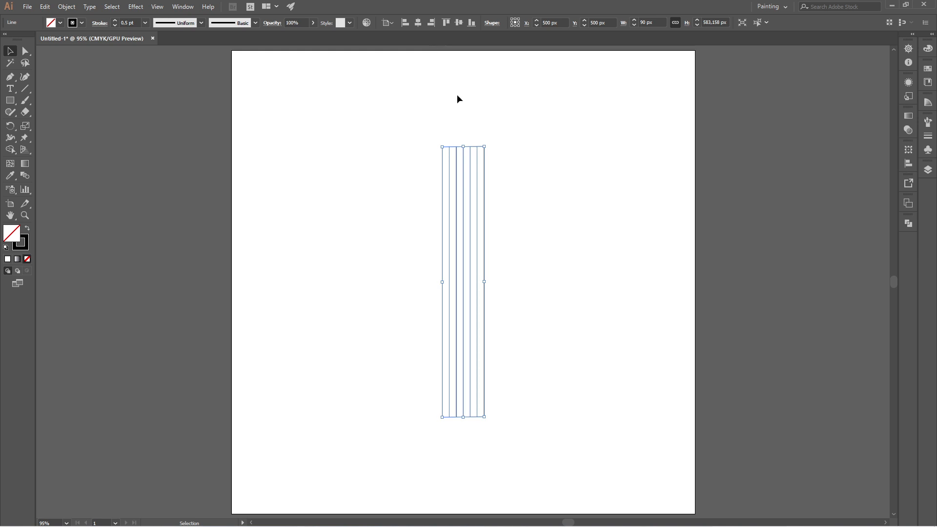
double_click(11, 126)
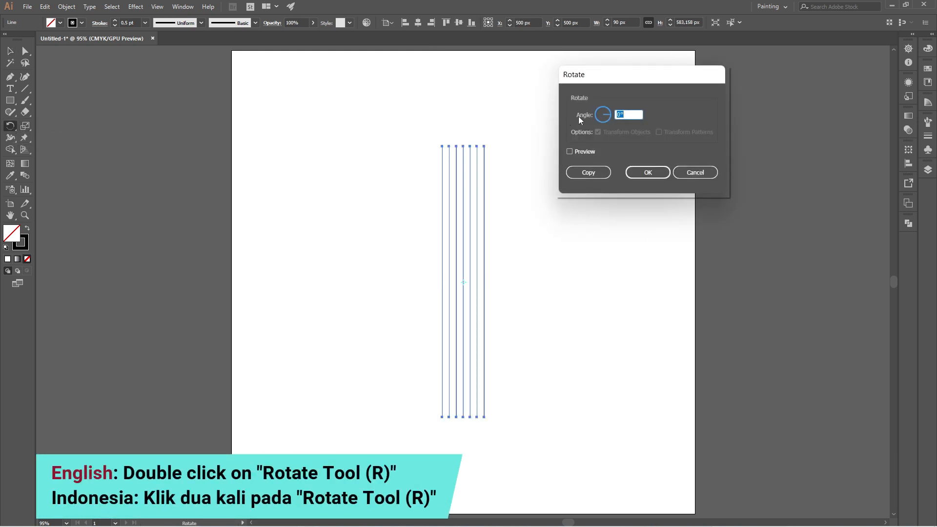
text(60)
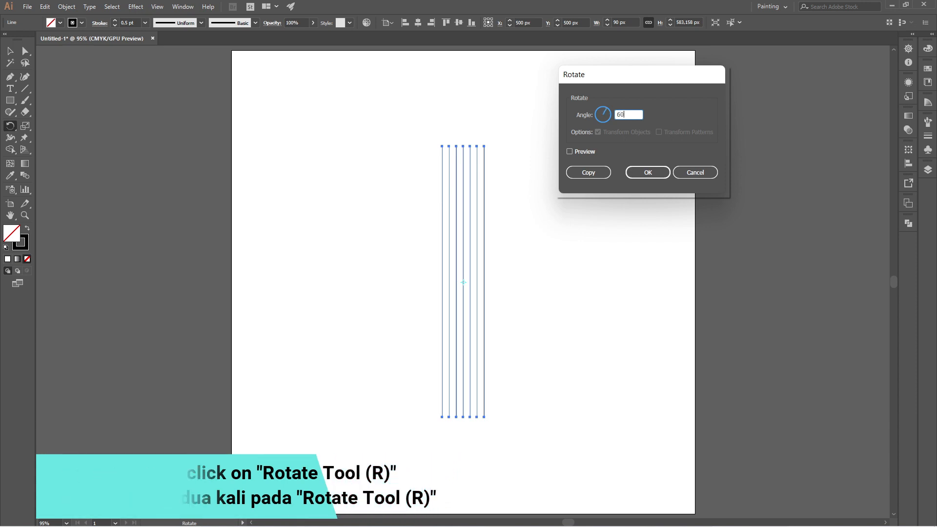
click(587, 172)
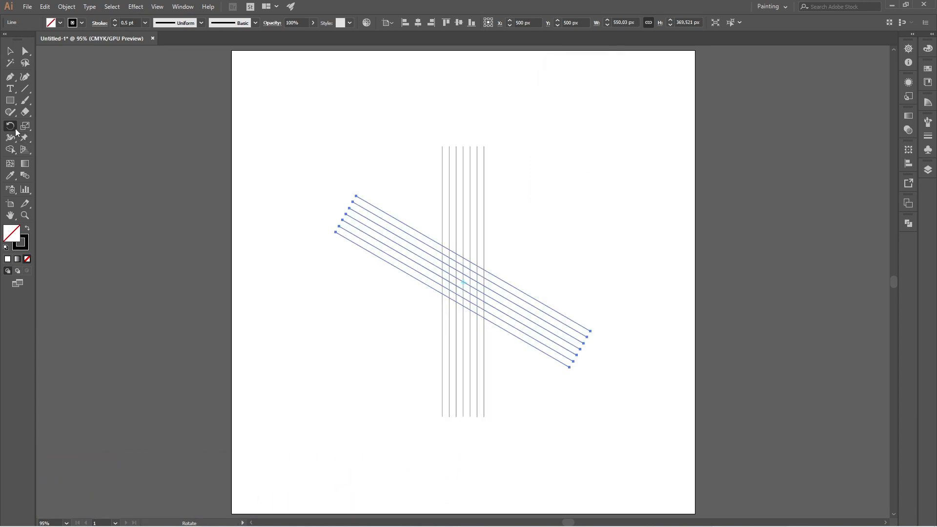
Create a copy of the slanted line group reflected across the horizontal axis
drag(15, 128, 60, 138)
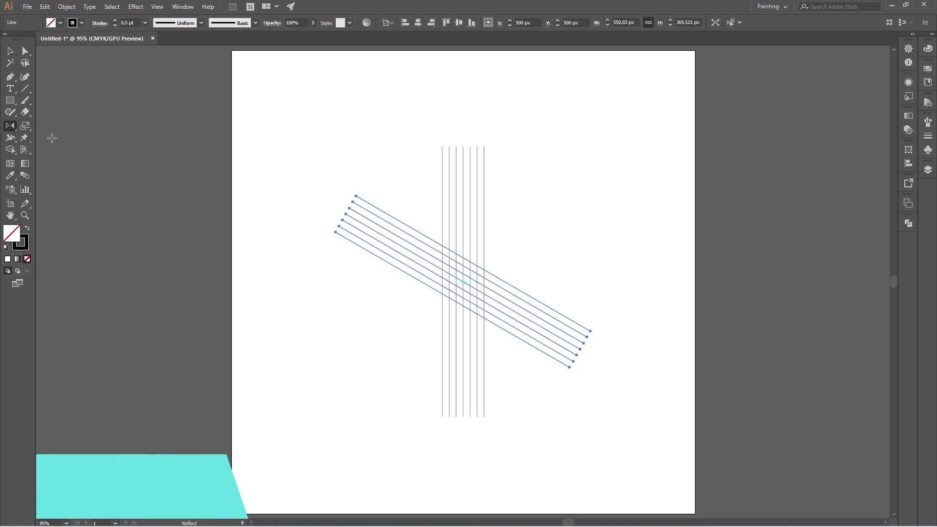
double_click(9, 126)
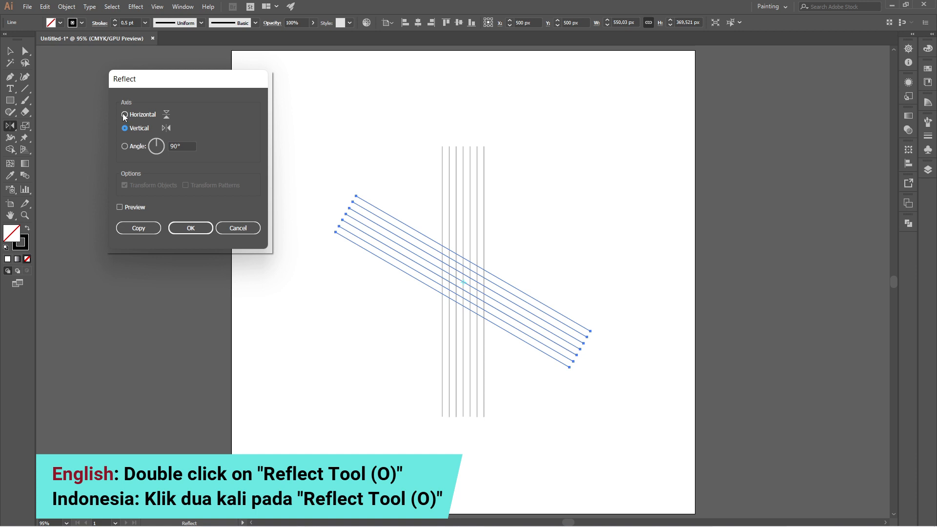
click(124, 115)
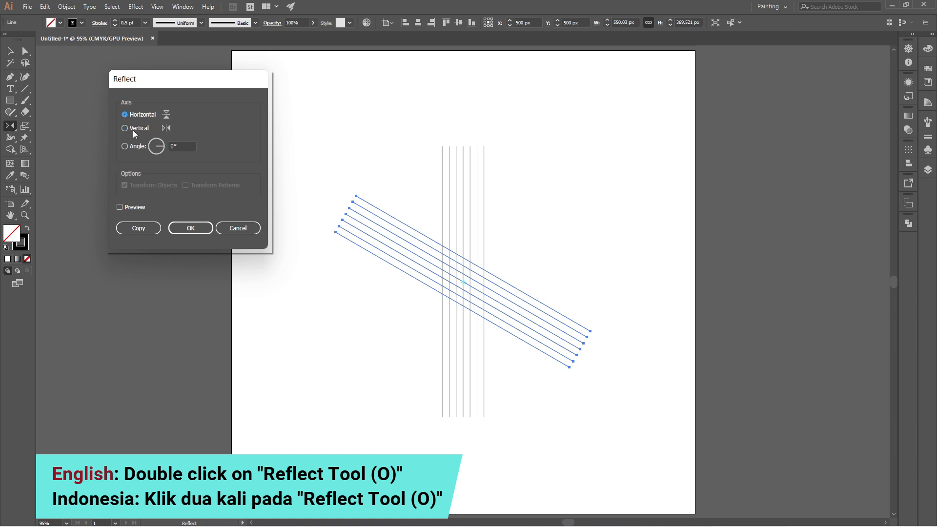
click(144, 226)
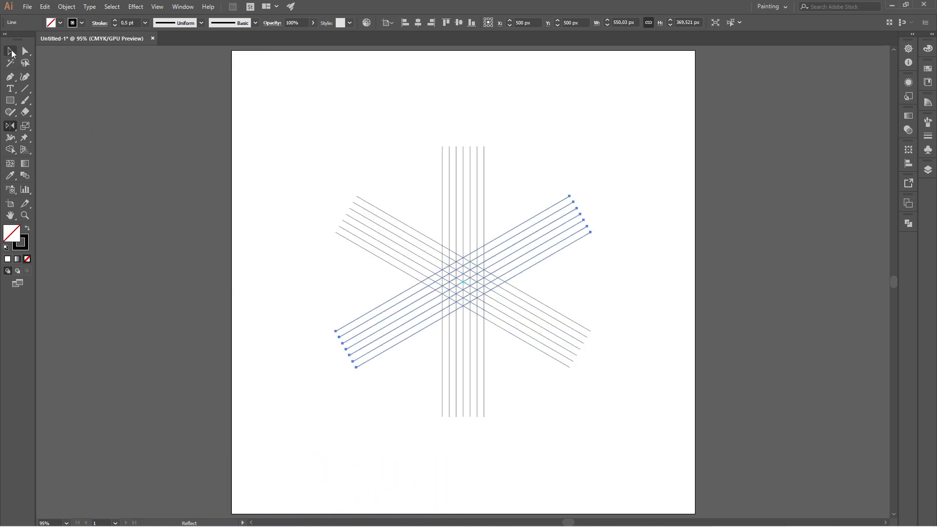
Select all three line groups and activate the Shape Builder tool with a black fill and no stroke
click(11, 51)
click(309, 140)
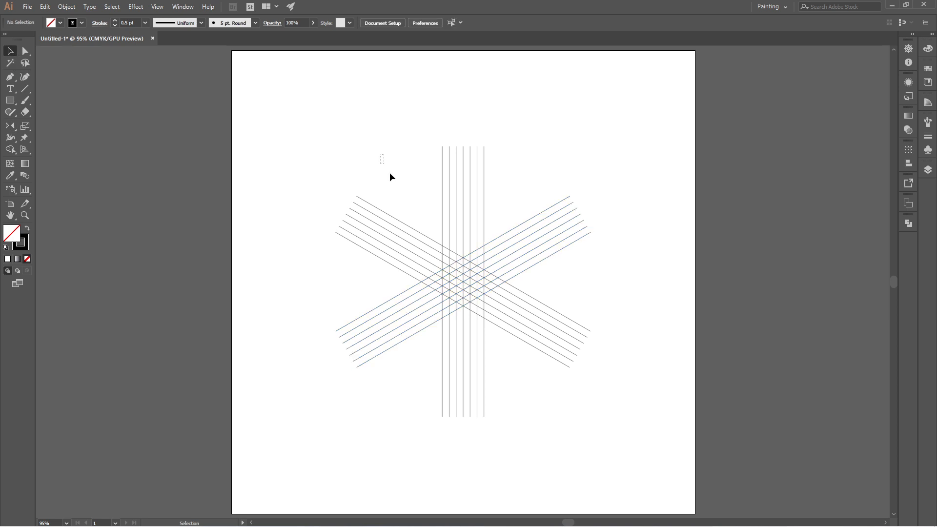
drag(390, 177, 563, 381)
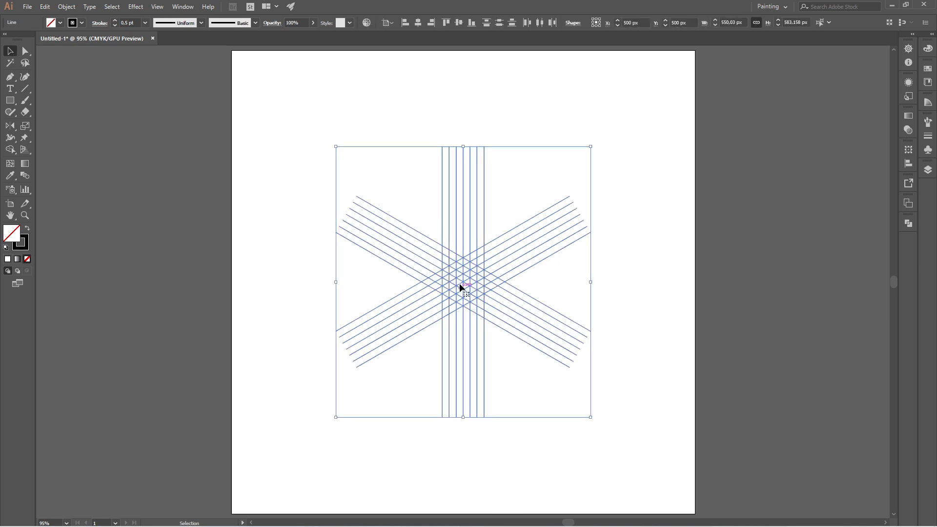
scroll(459, 284, up, 1)
scroll(457, 280, down, 2)
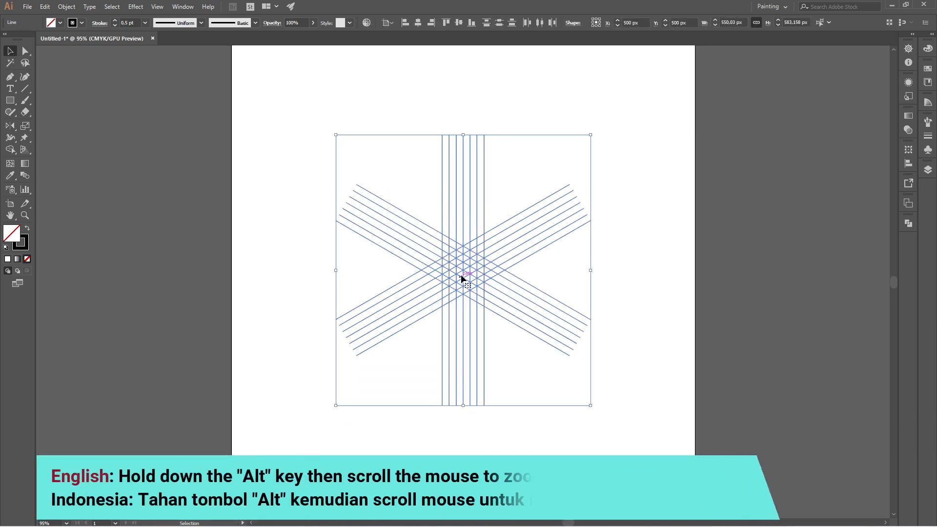
alt+scroll(460, 278, up, 5)
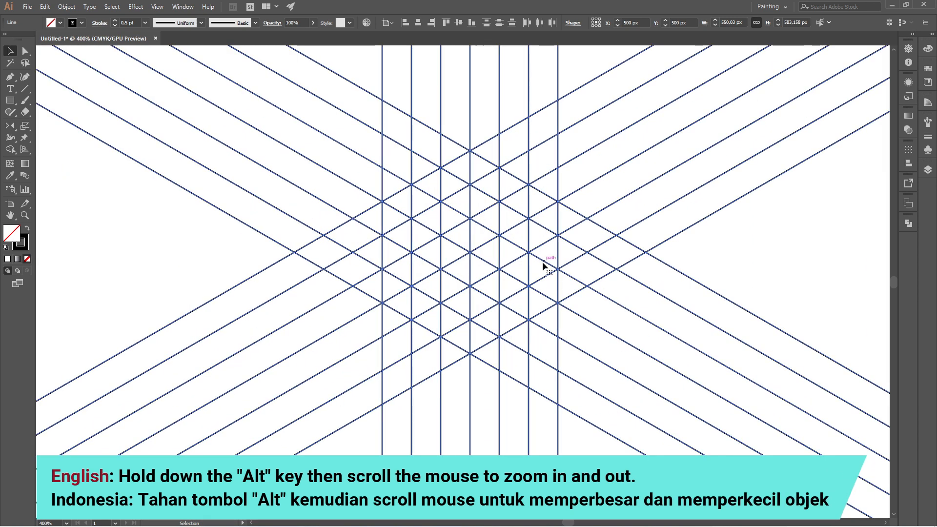
click(11, 149)
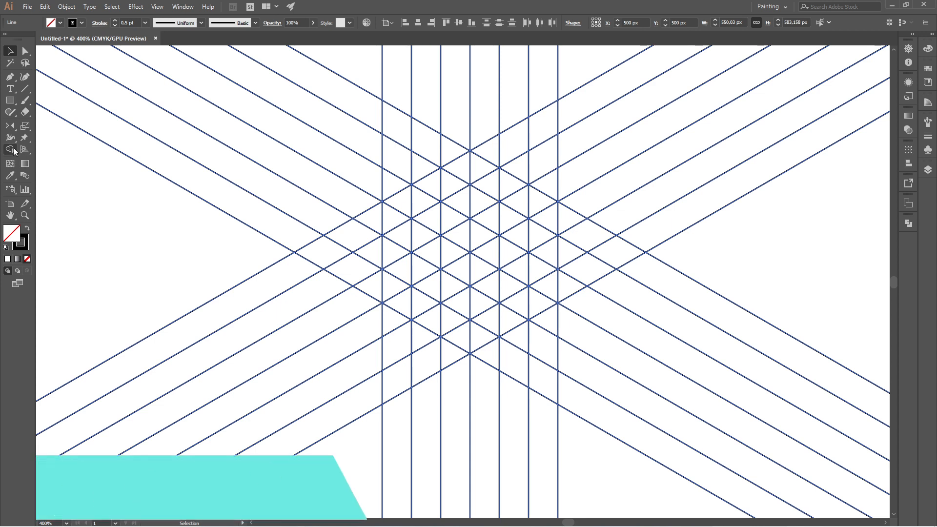
click(27, 228)
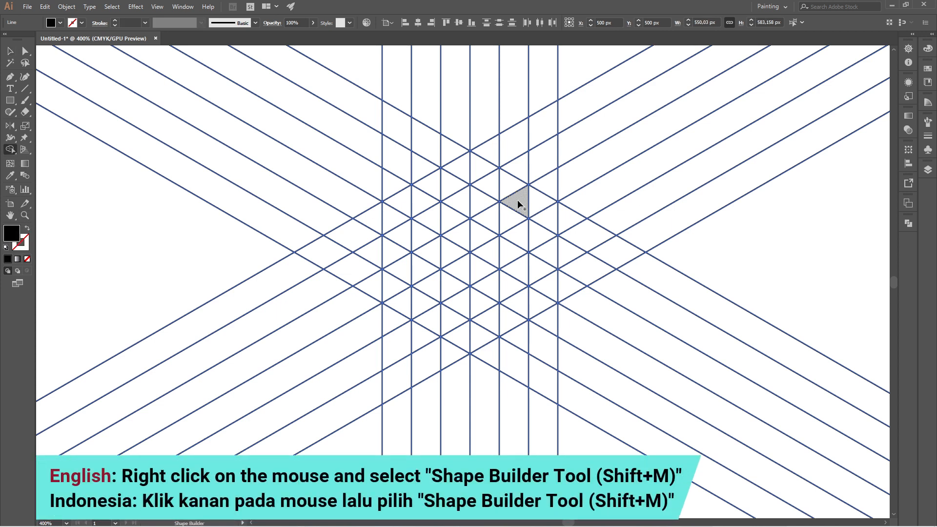
Merge grid cells into an upper-right chevron, a central chevron, and an open outer hexagonal band with Shape Builder
mouse_move(525, 204)
mouse_down()
mouse_move(547, 203)
mouse_move(543, 239)
mouse_up()
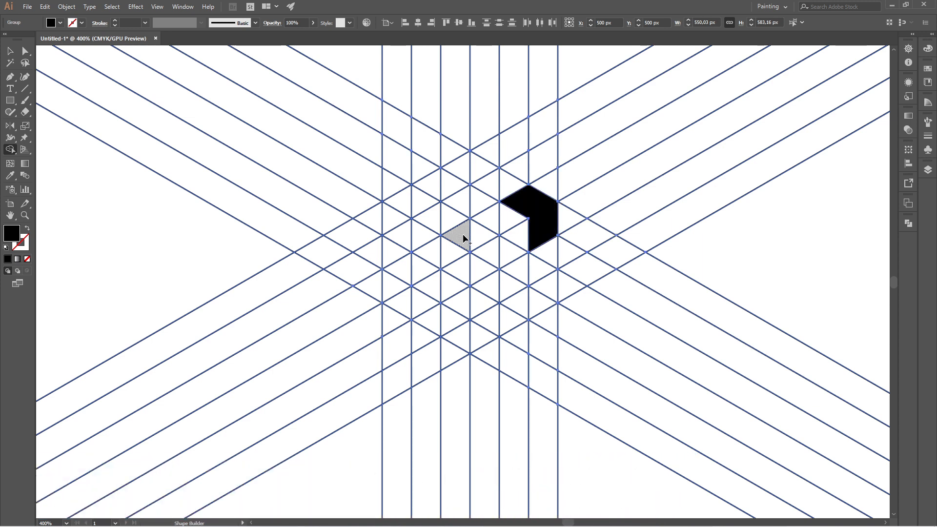
mouse_move(461, 235)
mouse_down()
mouse_move(486, 243)
mouse_move(484, 271)
mouse_up()
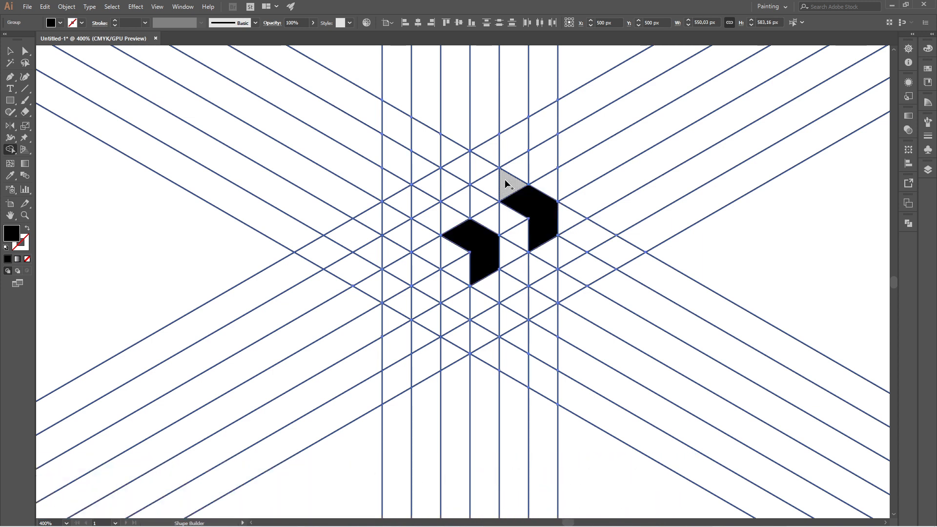
mouse_move(485, 174)
mouse_down()
mouse_move(476, 167)
mouse_move(401, 210)
mouse_move(396, 288)
mouse_move(460, 331)
mouse_move(551, 295)
mouse_up()
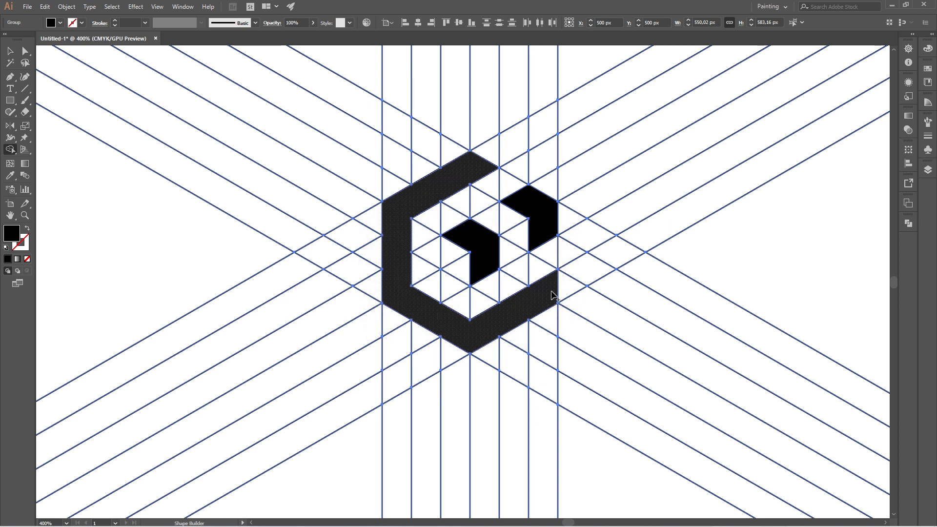
scroll(500, 238, down, 2)
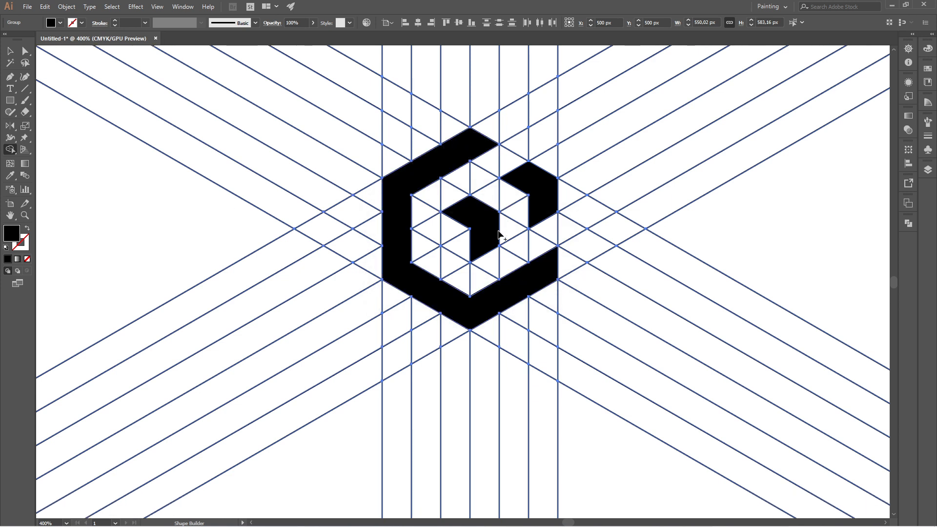
Ungroup the slanted line group that contains the merged black shapes so each shape can be selected separately
scroll(499, 235, down, 4)
scroll(498, 236, up, 1)
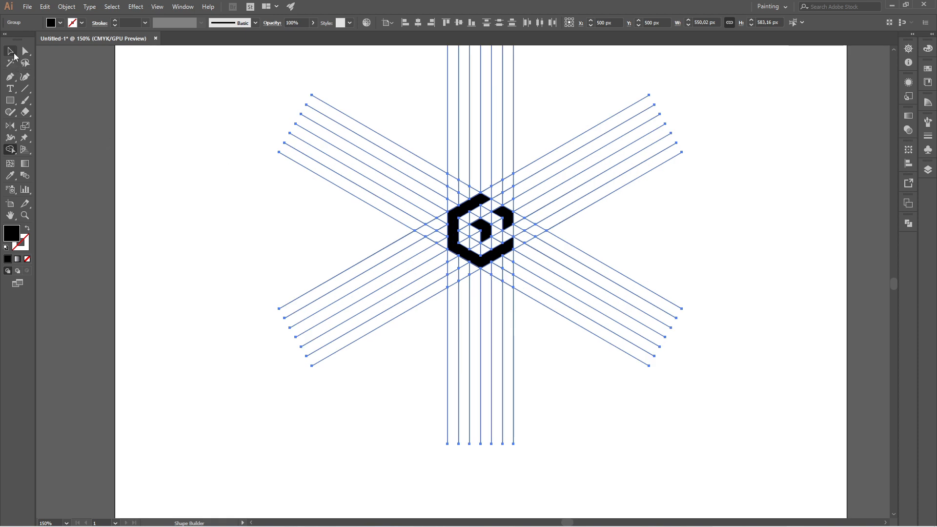
click(14, 56)
click(234, 147)
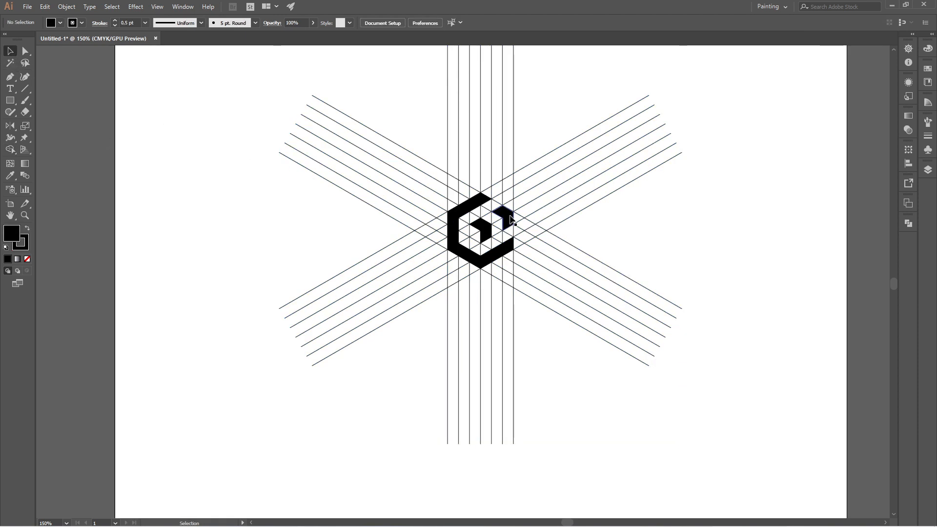
click(511, 220)
right_click(511, 220)
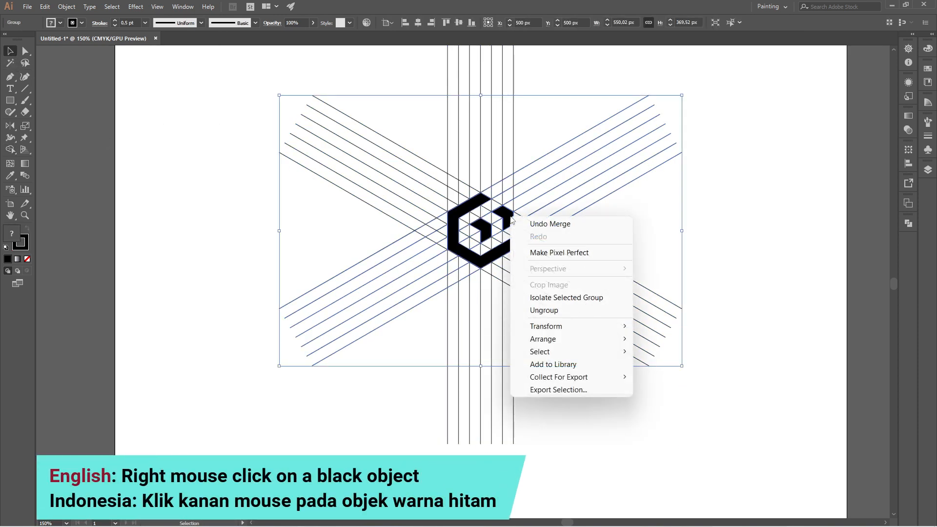
click(544, 310)
click(722, 276)
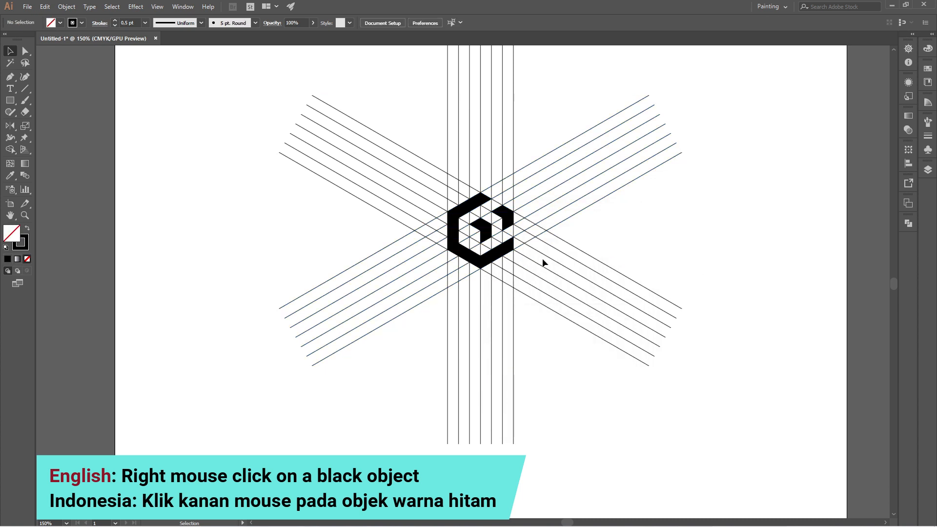
click(485, 227)
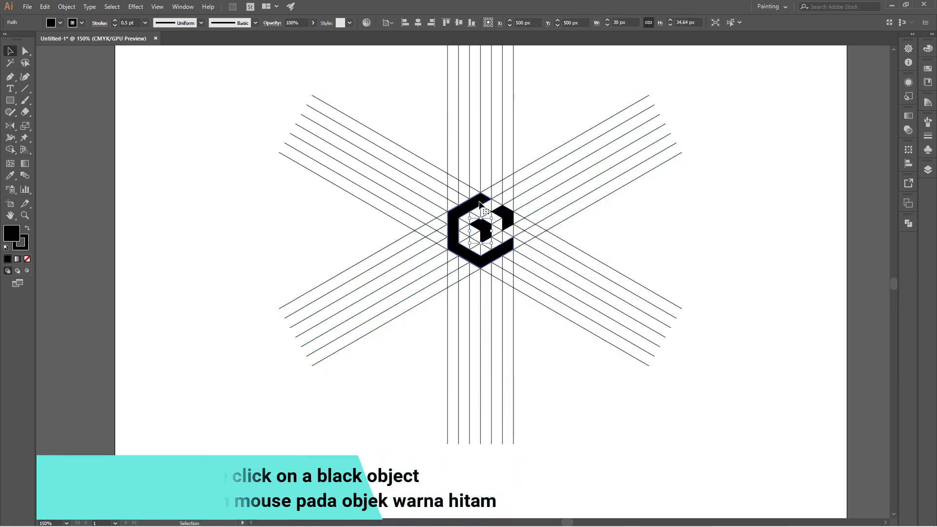
click(695, 237)
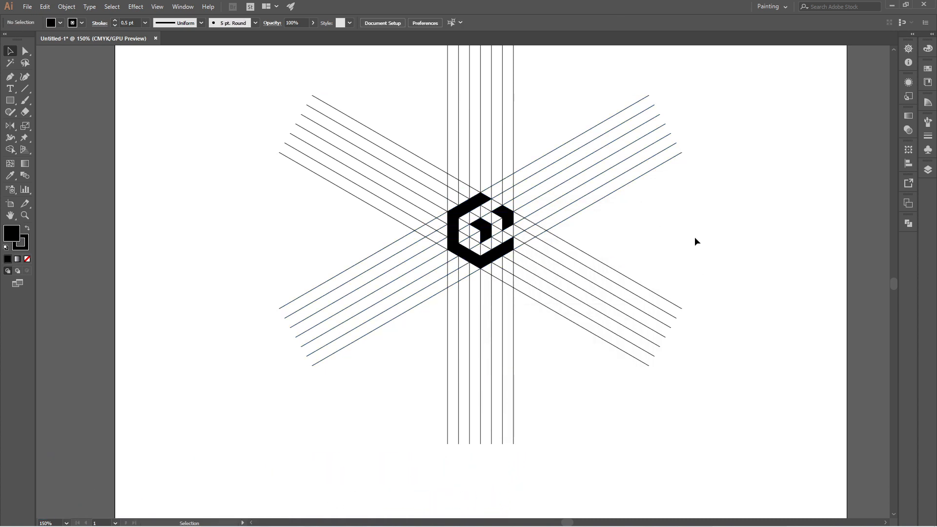
Select both black chevrons and the outer hexagonal band together and cut them out of the line grid
click(506, 225)
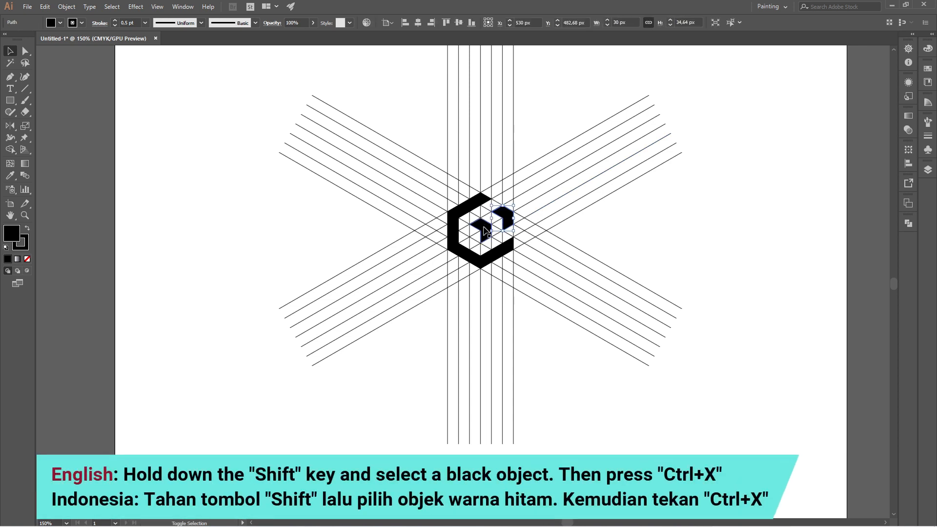
shift+click(484, 228)
shift+click(480, 198)
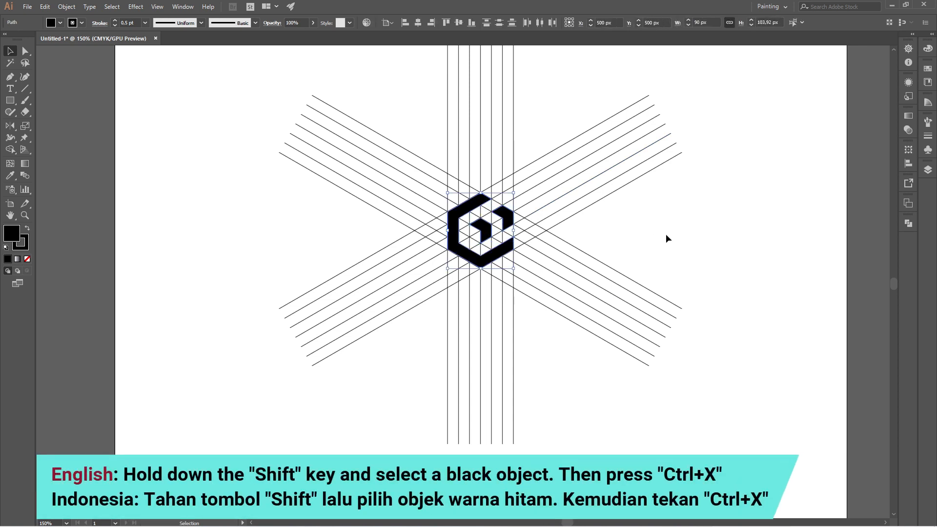
key(ctrl+x)
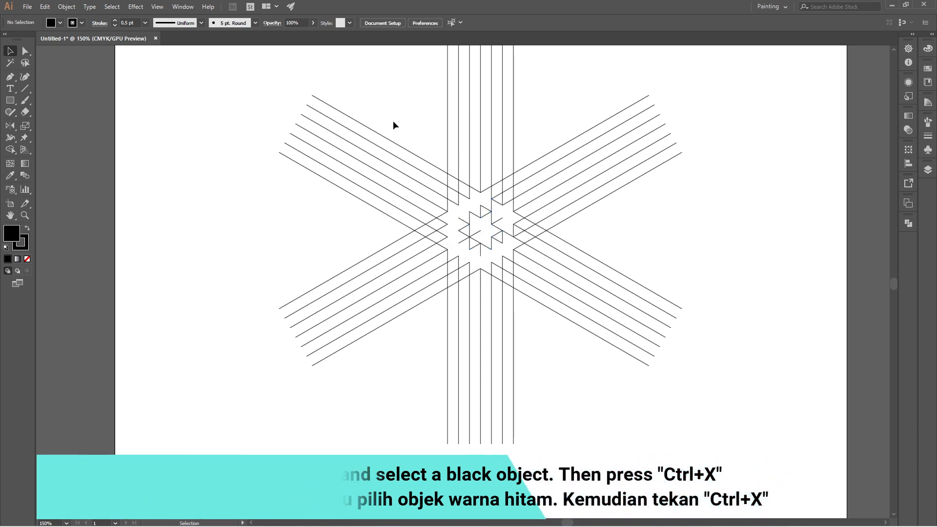
Delete all remaining grid lines and paste the cut black shapes back in front at their original position
drag(394, 123, 633, 349)
key(Delete)
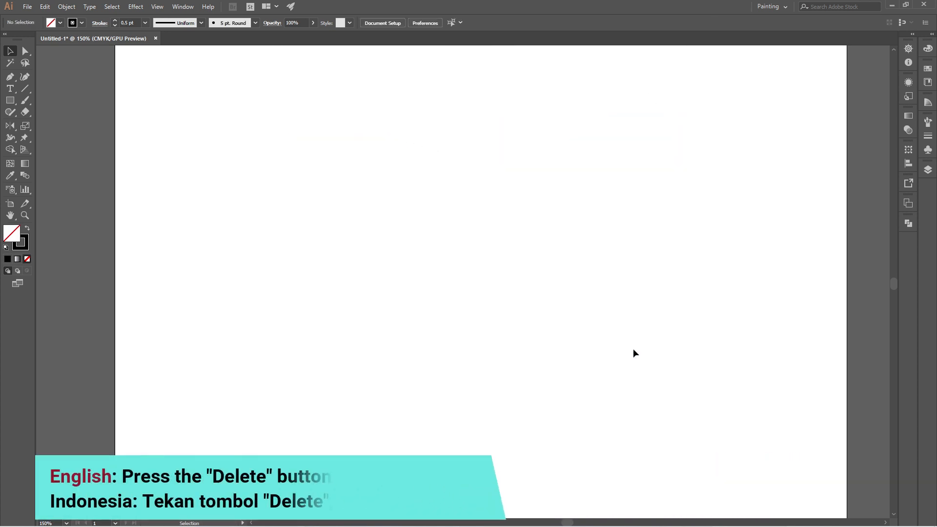
key(ctrl+f)
click(587, 235)
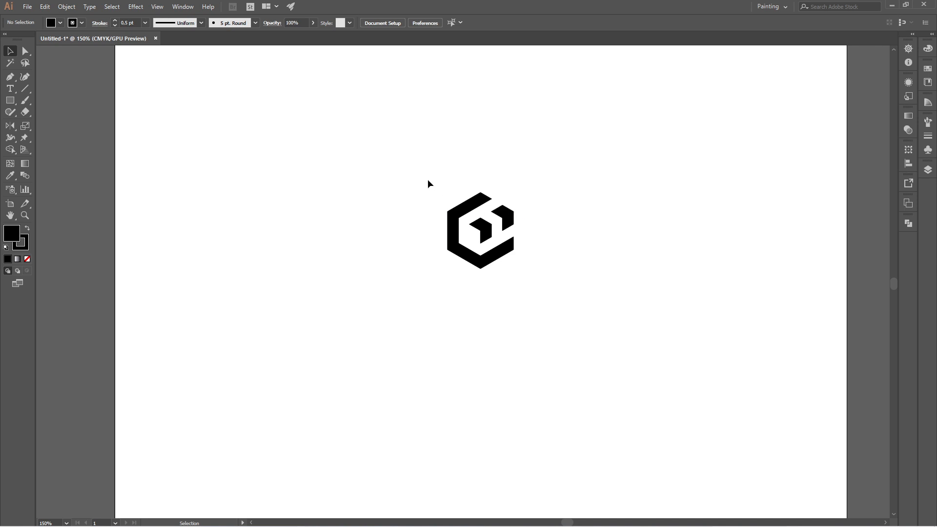
Remove the stroke from all three logo shapes
drag(406, 155, 596, 341)
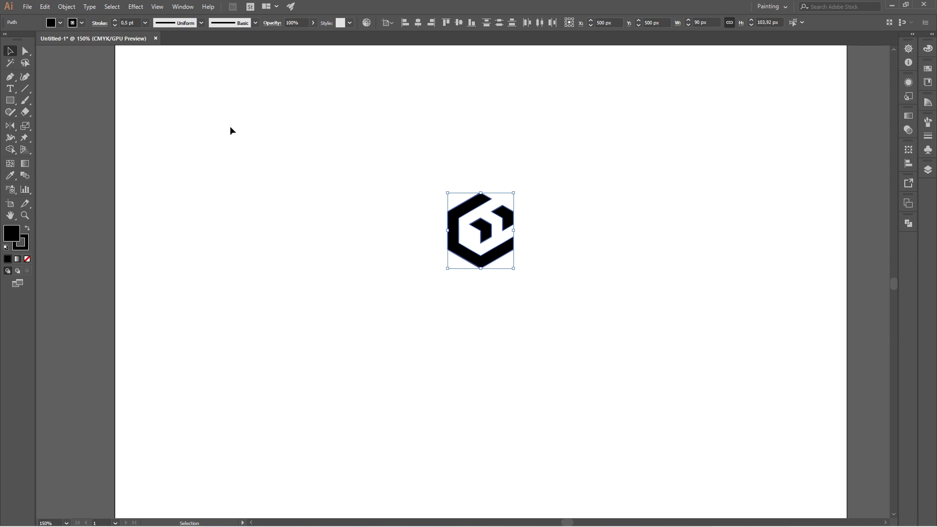
click(83, 25)
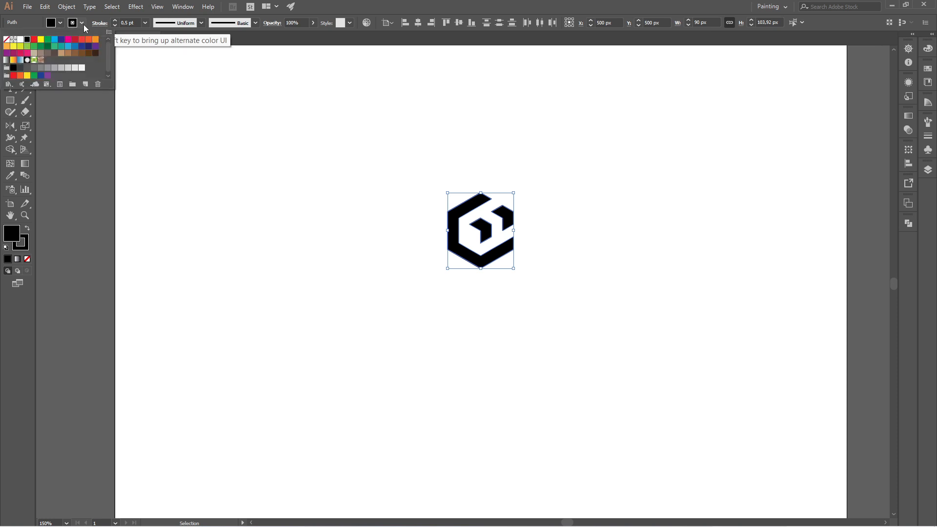
click(7, 39)
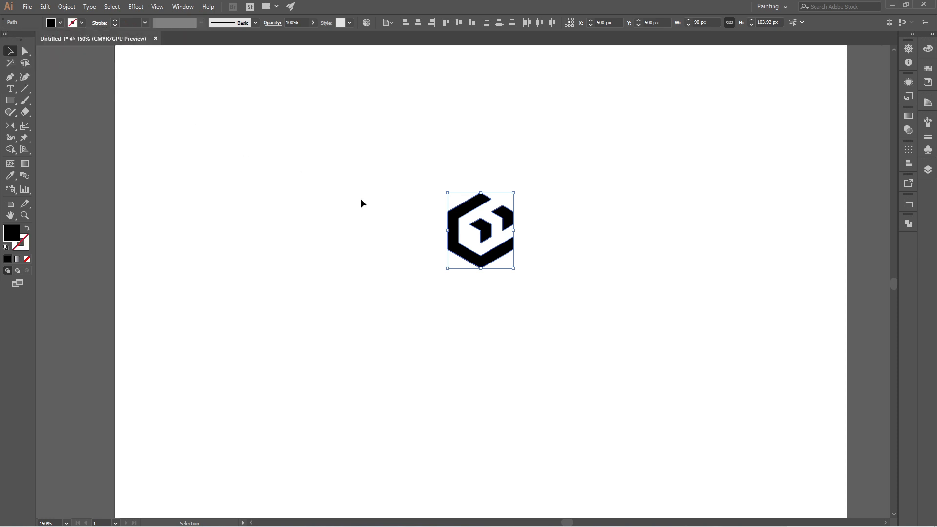
click(361, 200)
Fill the upper-right chevron with CMYK Red
click(511, 220)
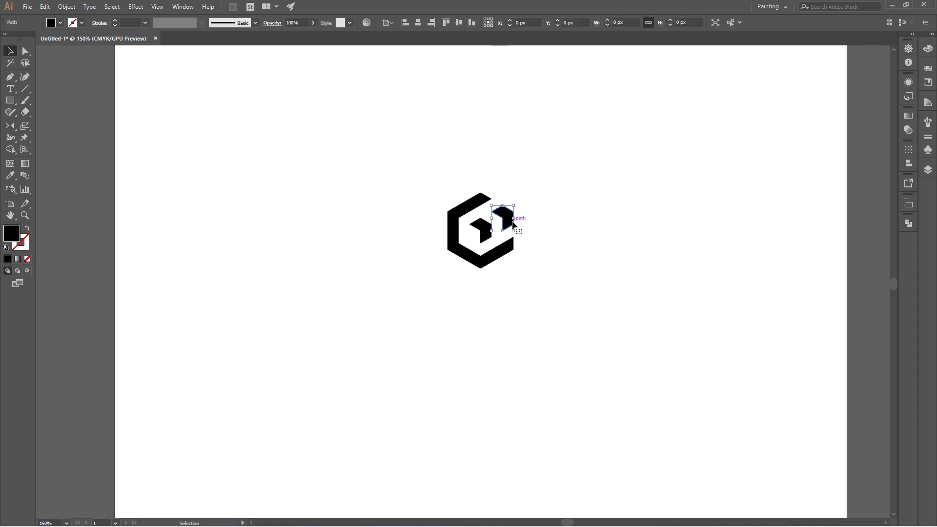
click(60, 22)
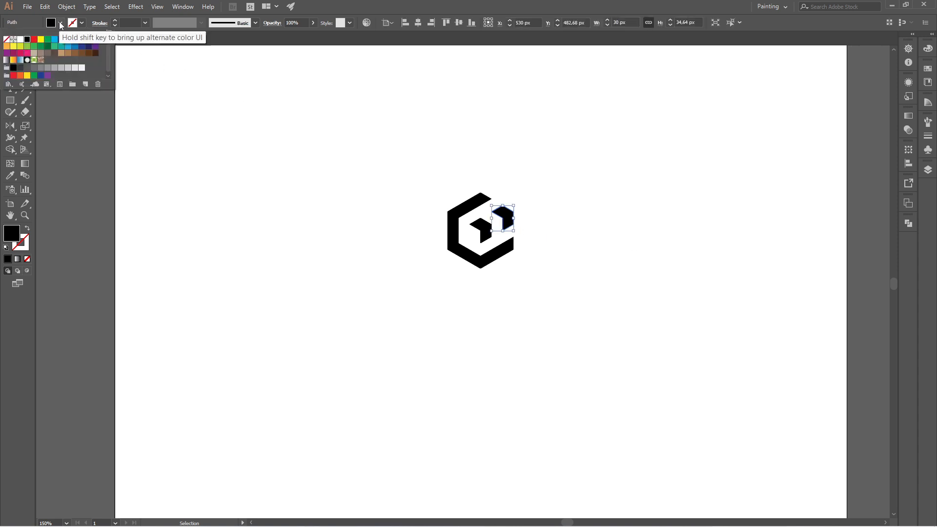
click(35, 43)
click(323, 182)
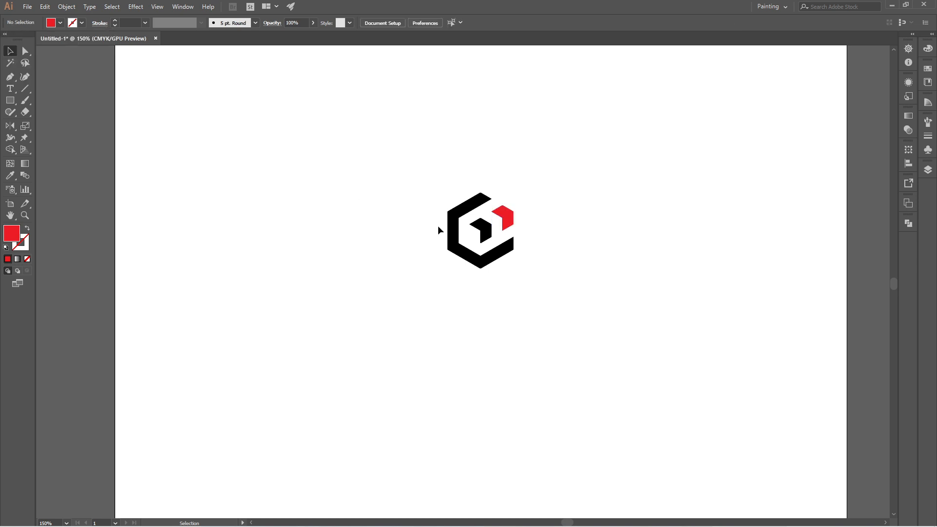
Fill the central chevron with light orange
click(487, 231)
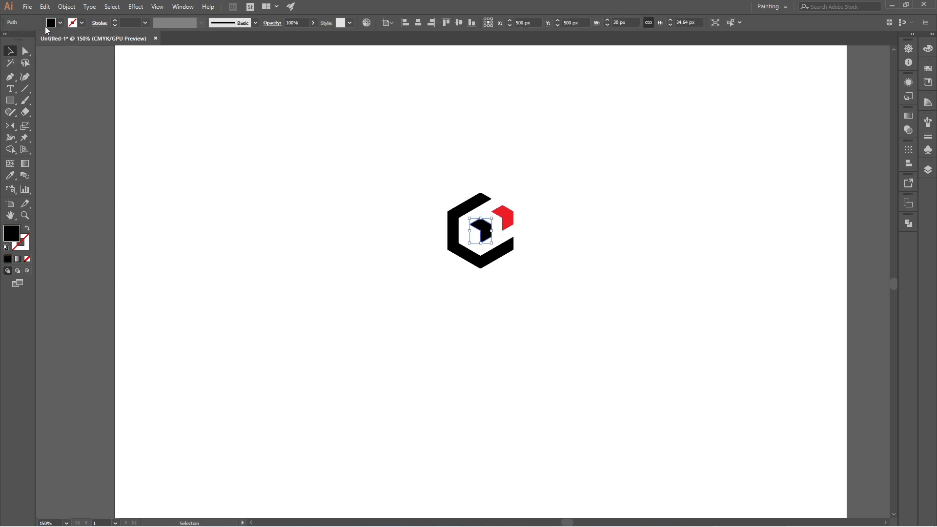
click(59, 22)
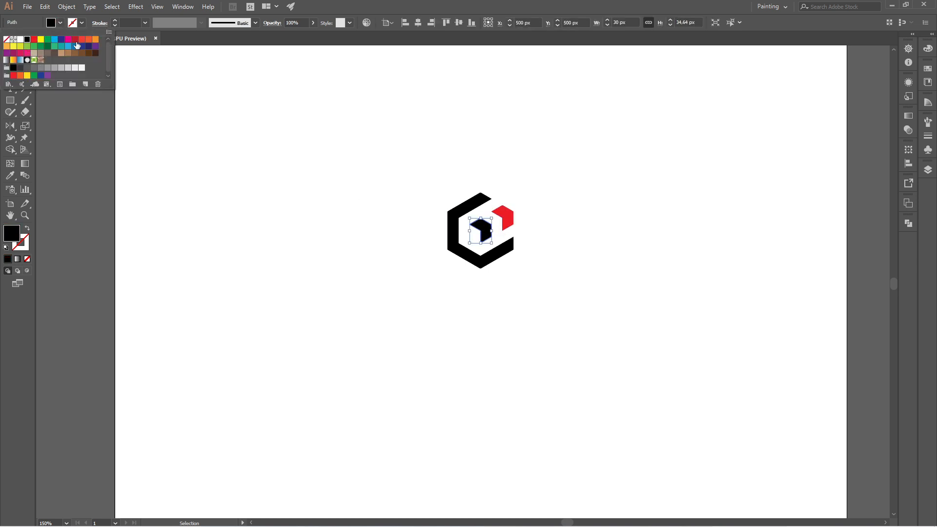
click(13, 45)
click(309, 223)
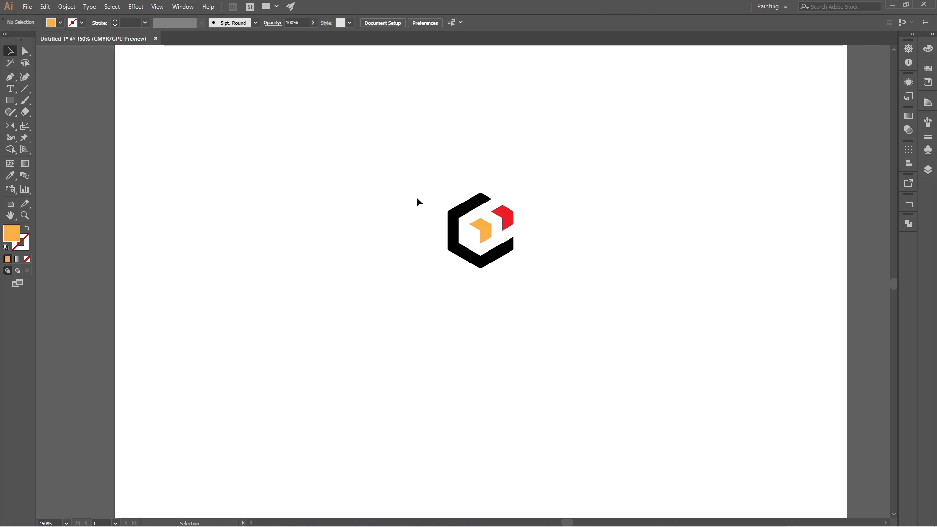
Fill the outer hexagonal band with the dark grey swatch
click(474, 200)
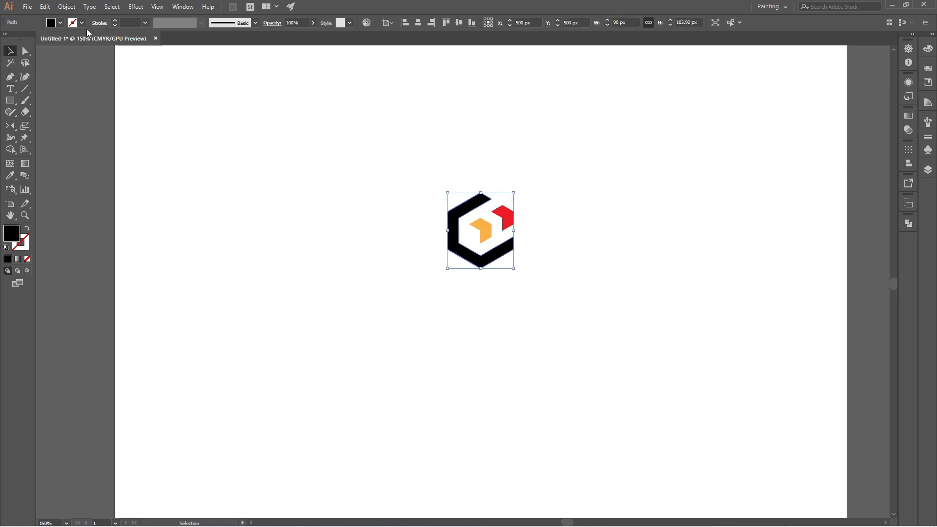
click(61, 23)
click(20, 68)
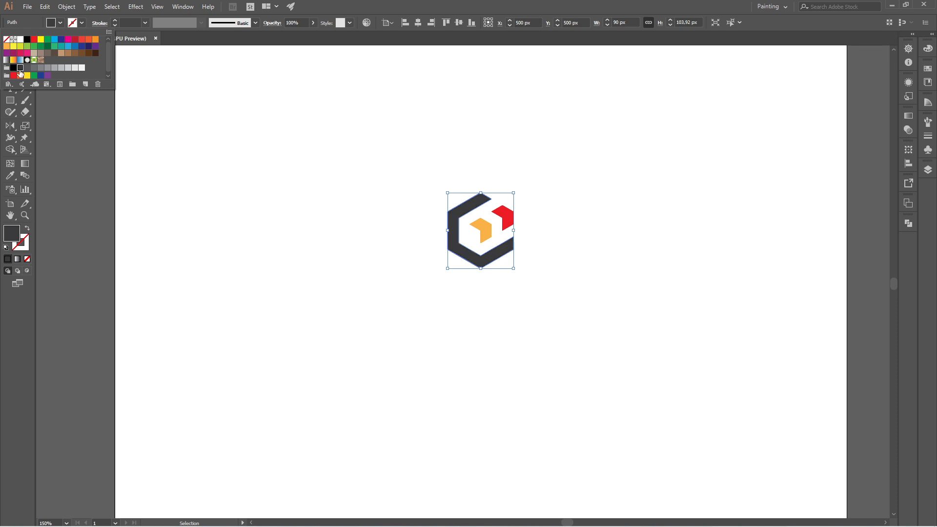
click(362, 247)
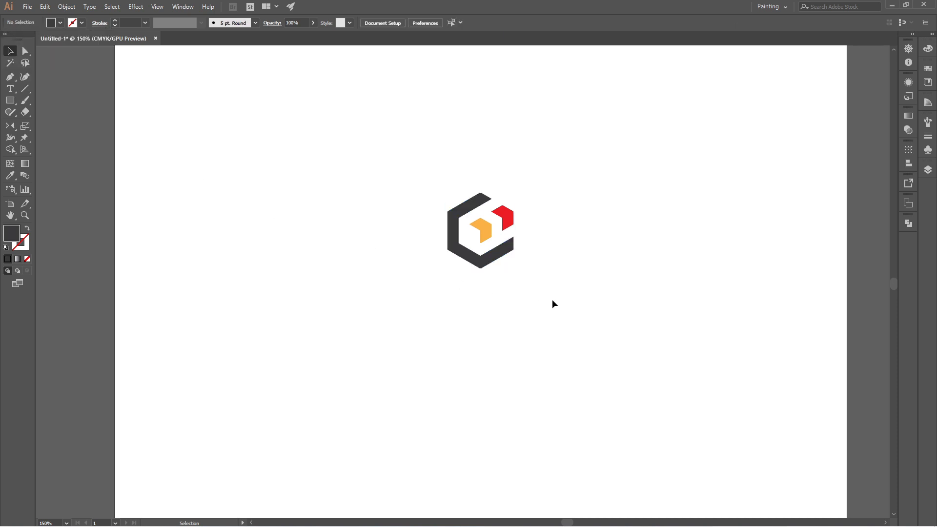
Add the point text CAPITALUP on the empty artboard area below the icon with the Type tool
click(12, 91)
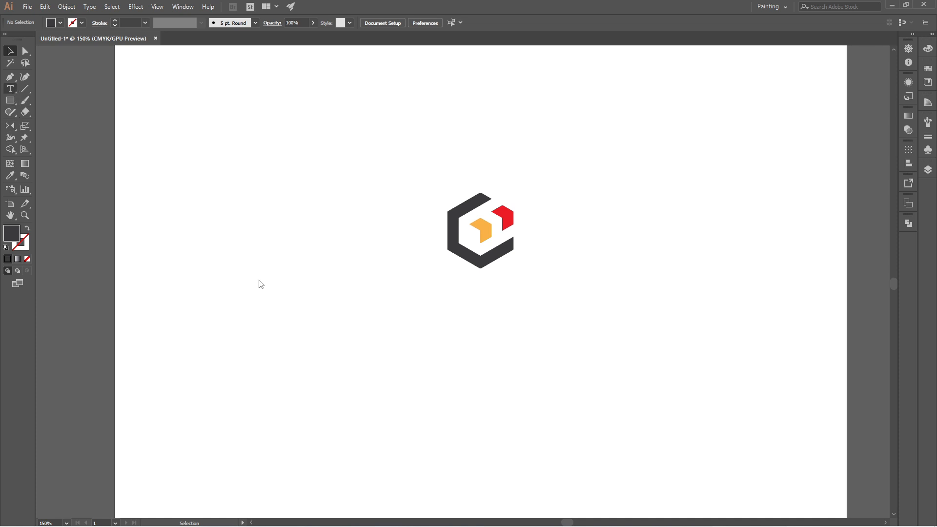
click(277, 317)
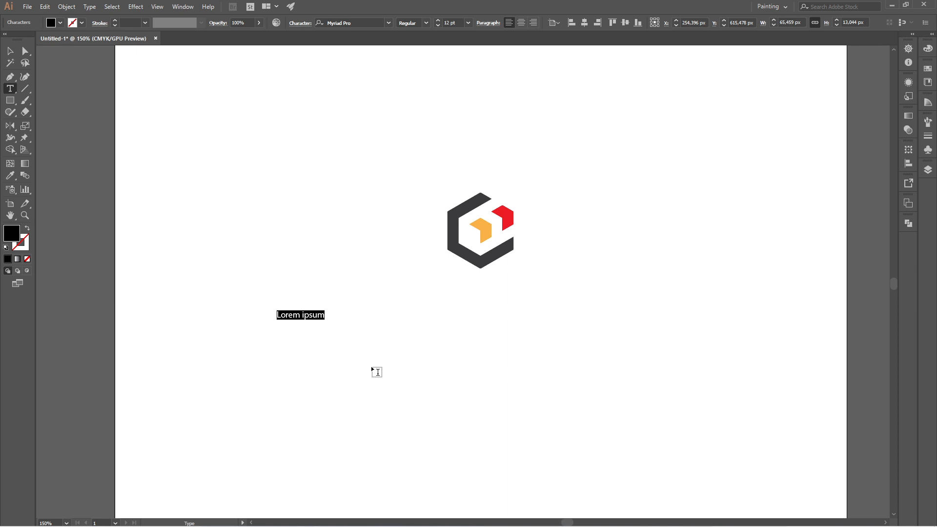
text(q)
text(APITALUP)
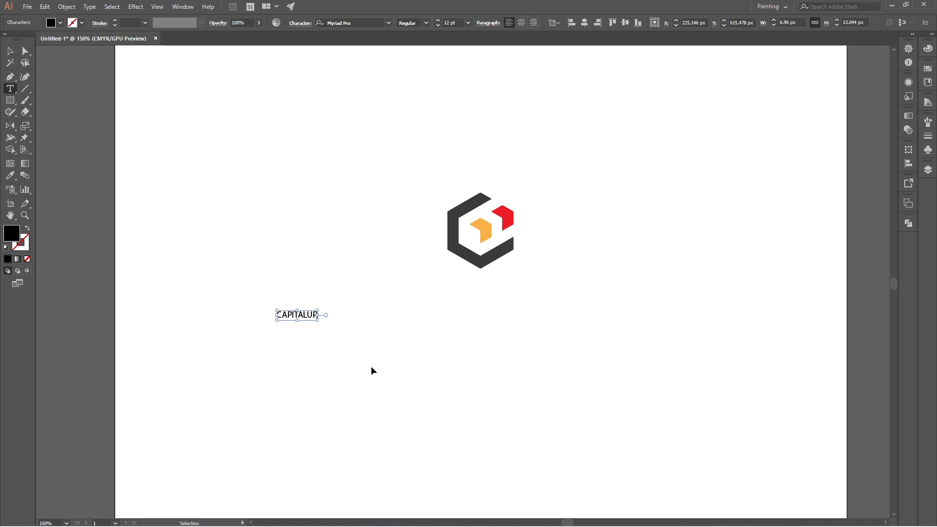
Set the font of the whole CAPITALUP text to Prompt Bold
key(ctrl+a)
click(347, 23)
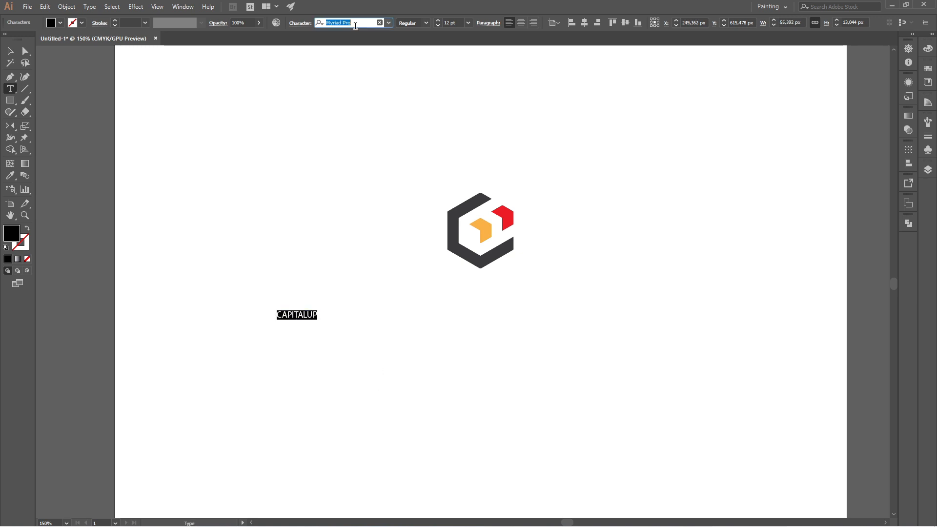
text(PROM)
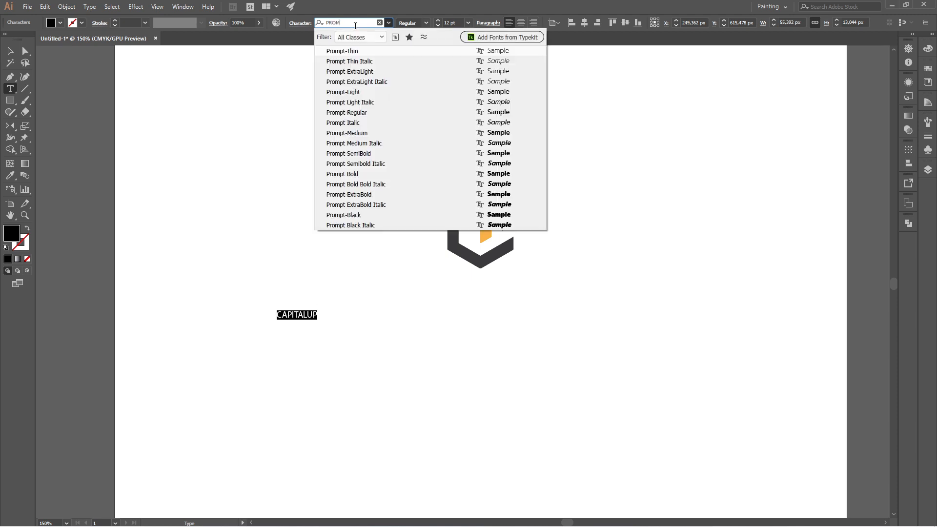
click(361, 174)
click(10, 51)
click(361, 283)
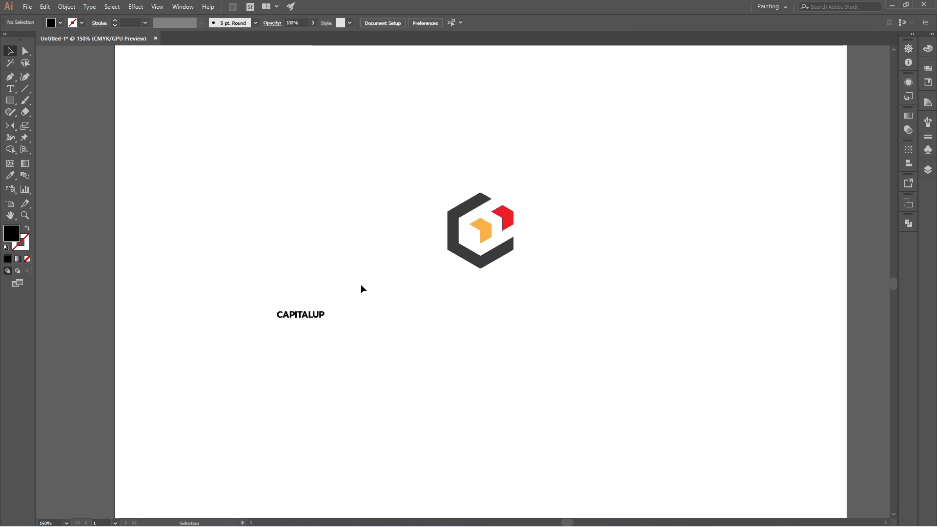
Place the CAPITALUP text centred directly beneath the icon and enlarge it to the icon's width
drag(303, 321, 515, 295)
click(539, 310)
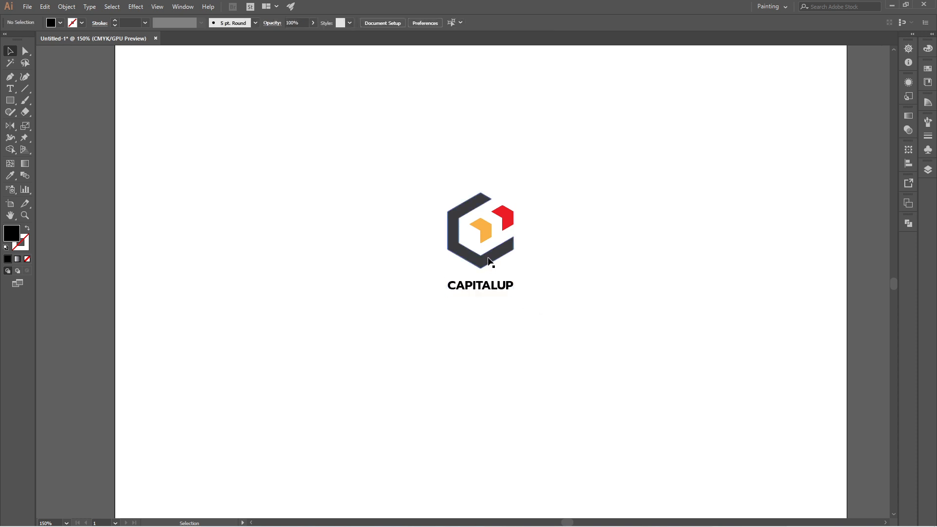
Fit the artboard in view and scale the icon and text together proportionally to nearly twice their size
click(67, 523)
click(78, 515)
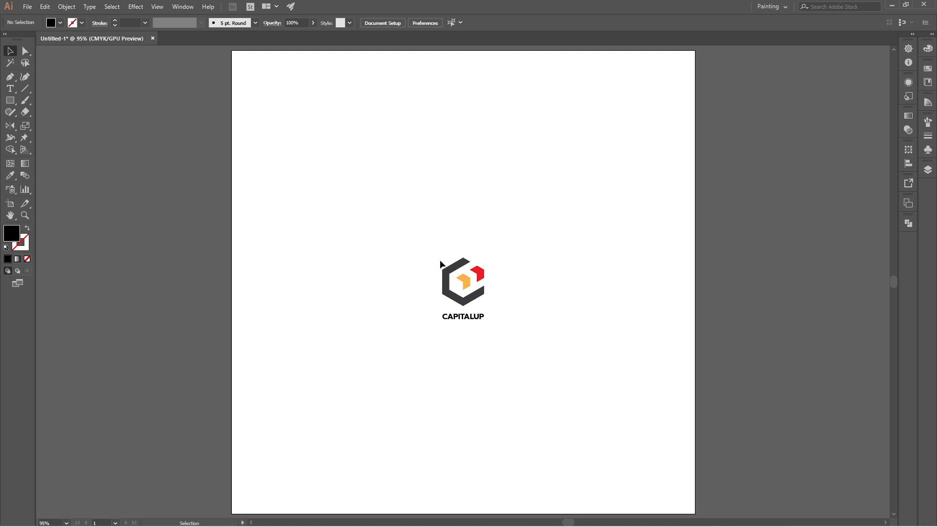
drag(411, 236, 537, 369)
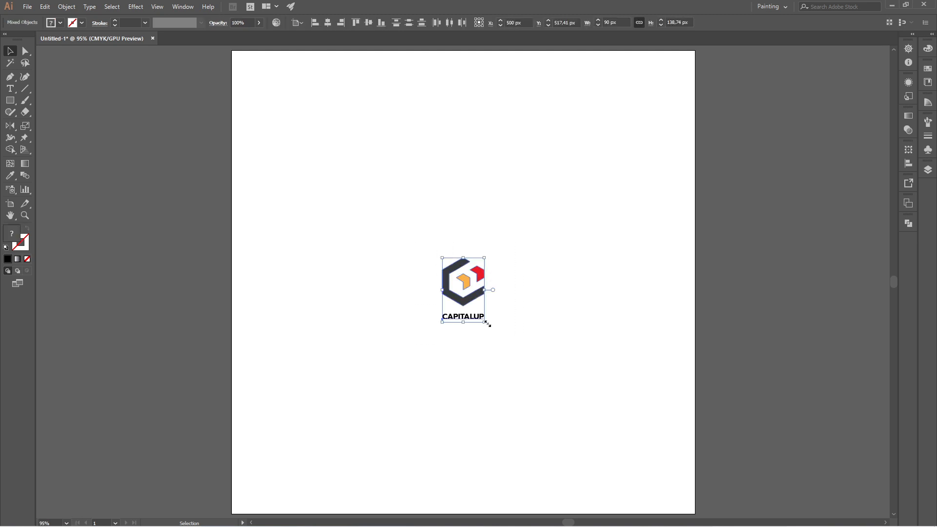
drag(483, 322, 534, 353)
click(560, 351)
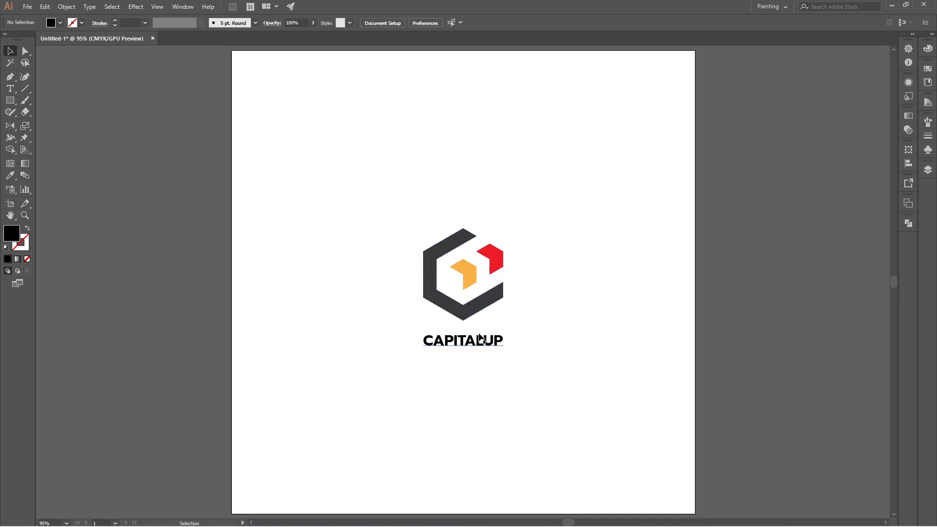
Enlarge the CAPITALUP text proportionally to about 41 pt so it is wider than the icon
click(462, 338)
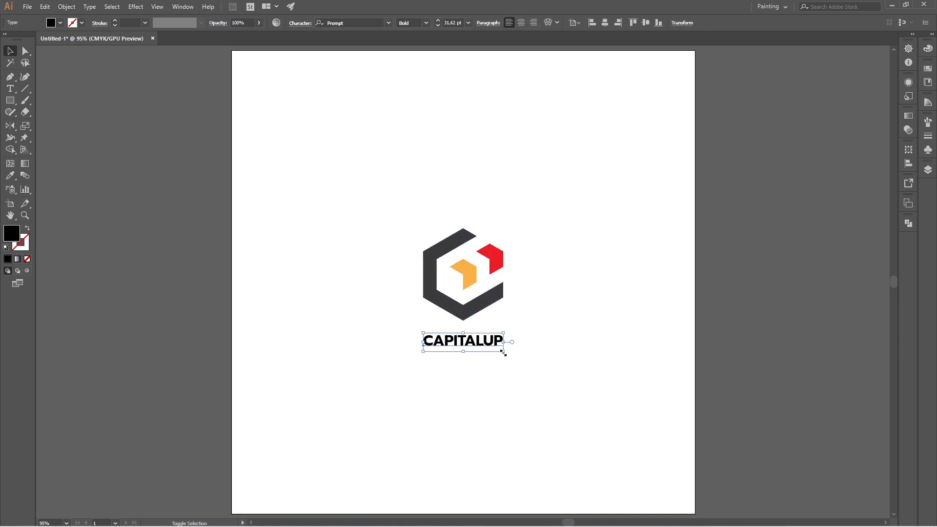
drag(504, 352, 529, 361)
click(555, 395)
Nudge the CAPITALUP text slightly up towards the icon and centre it horizontally on the artboard
click(473, 342)
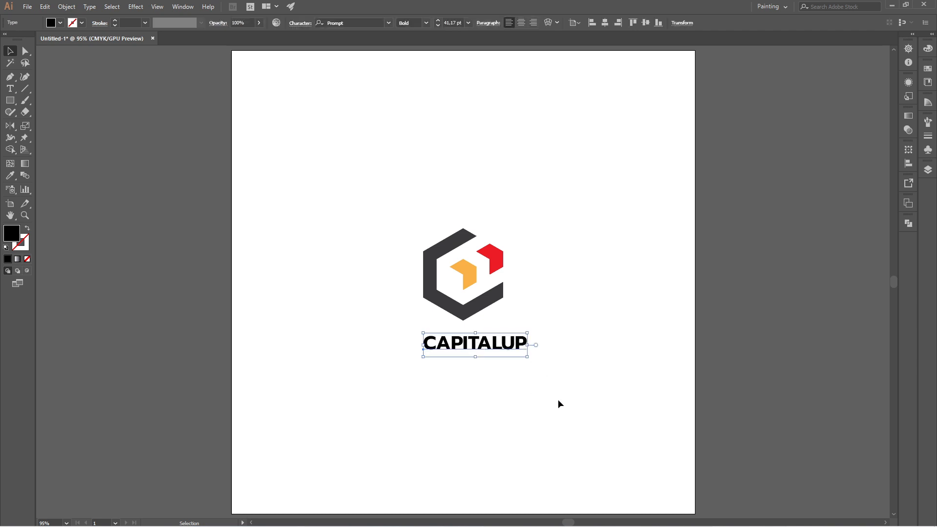
key(Up)
key(Up)
key(Up)
key(Up)
key(Up)
key(Up)
key(Up)
key(Up)
key(Up)
key(Up)
key(Up)
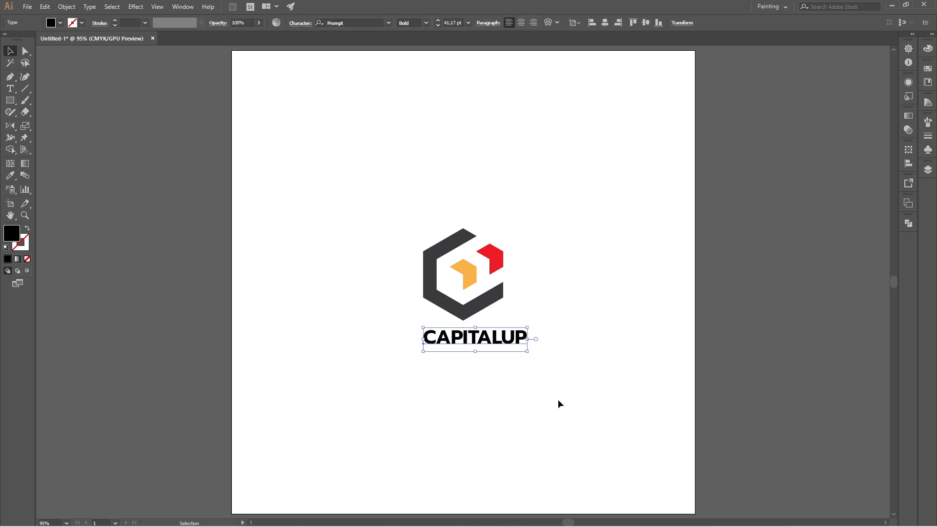
click(604, 22)
click(601, 354)
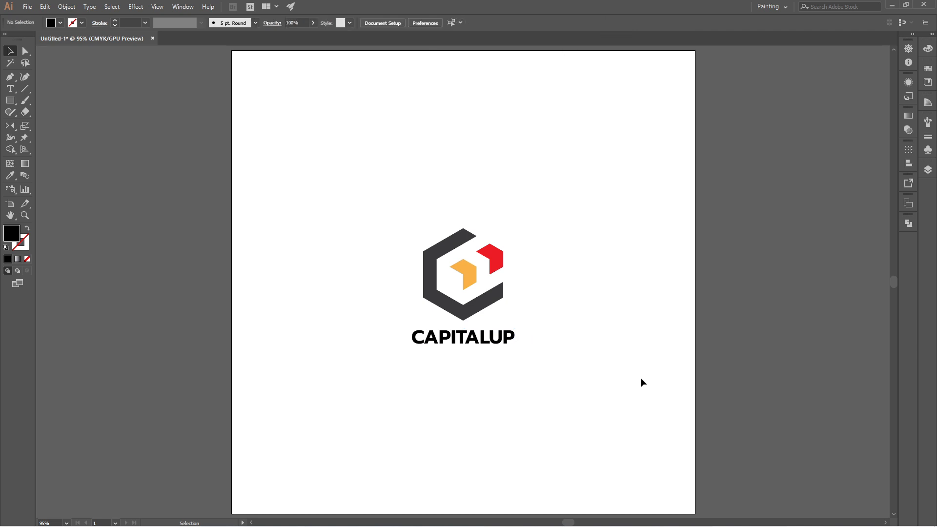